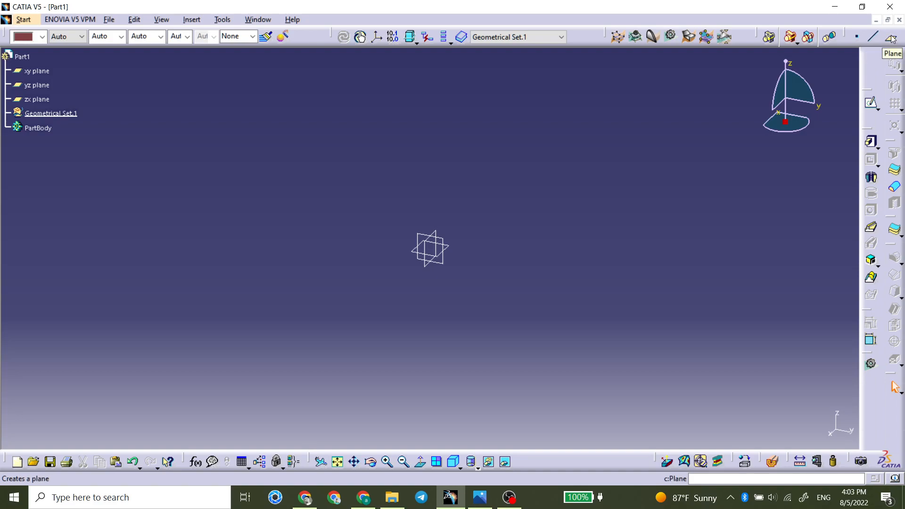
Create a coordinates-type point at the origin with X, Y and Z all 0 mm.
click(857, 36)
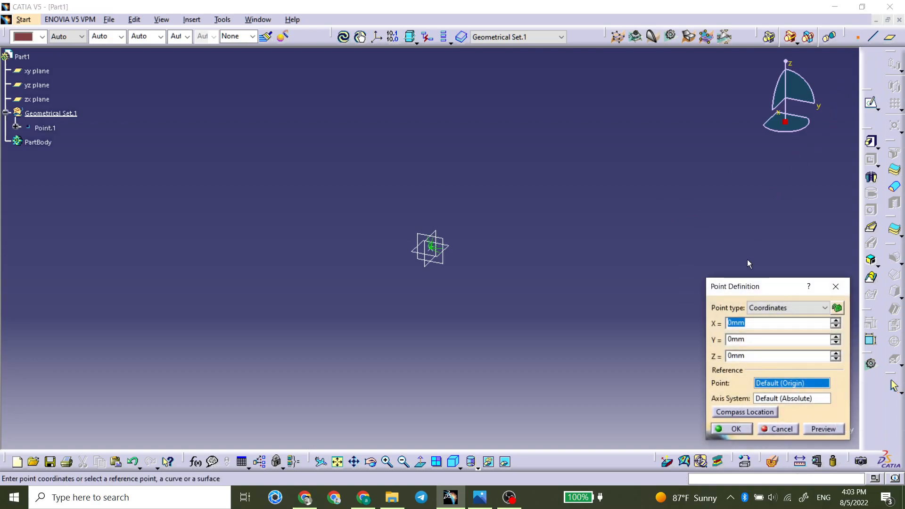
click(771, 308)
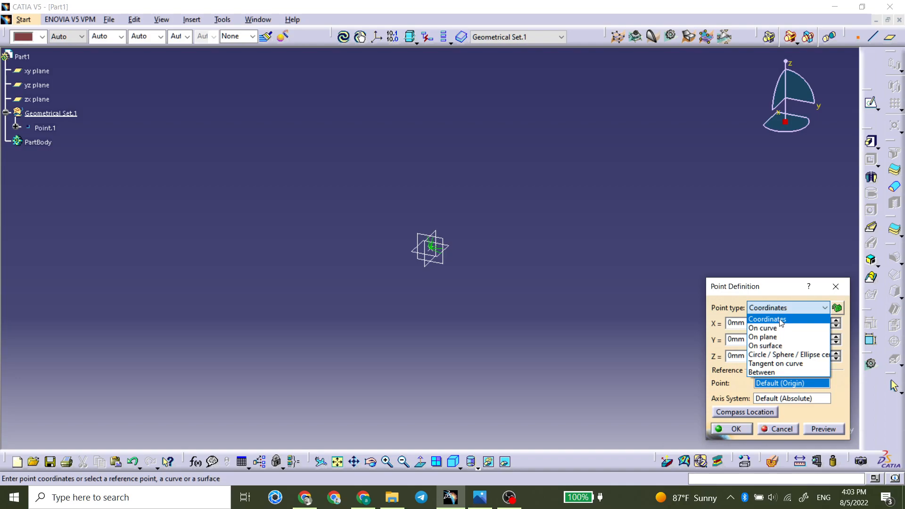
click(780, 322)
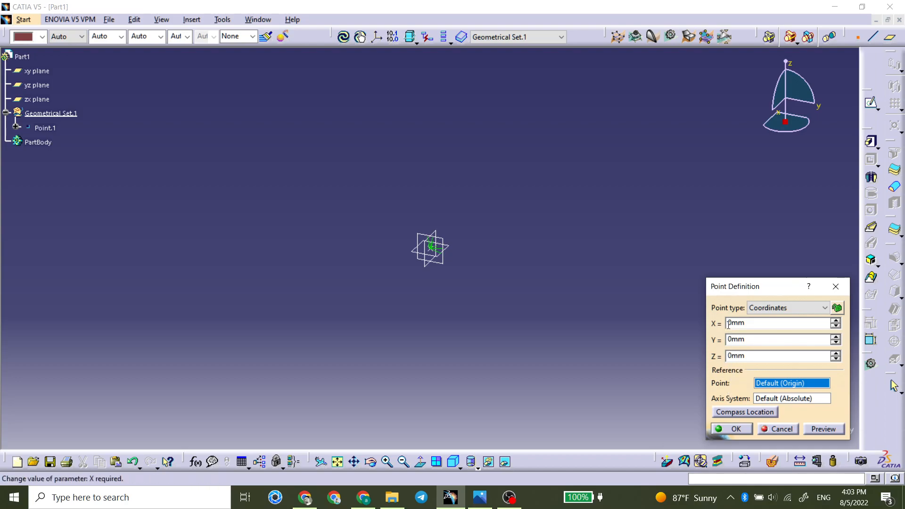
click(735, 429)
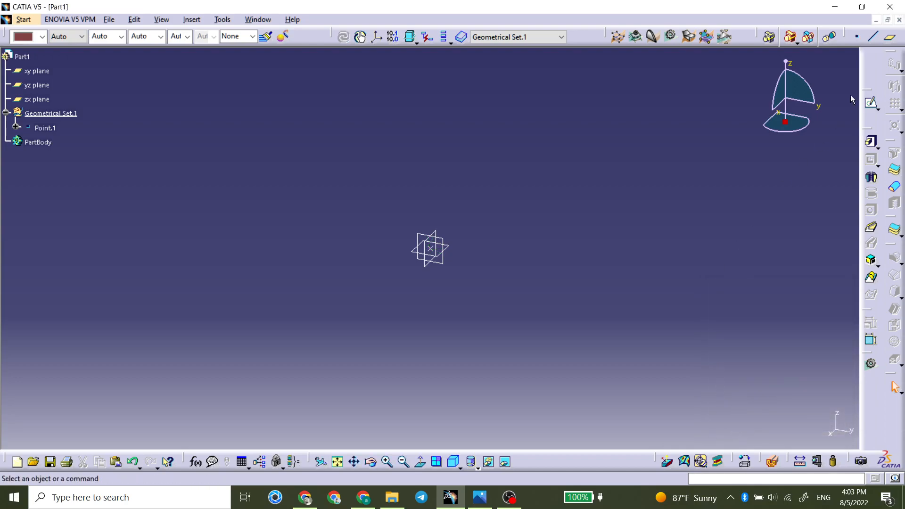
Create a second point by coordinates directly above the origin at Z = 100 mm.
click(856, 36)
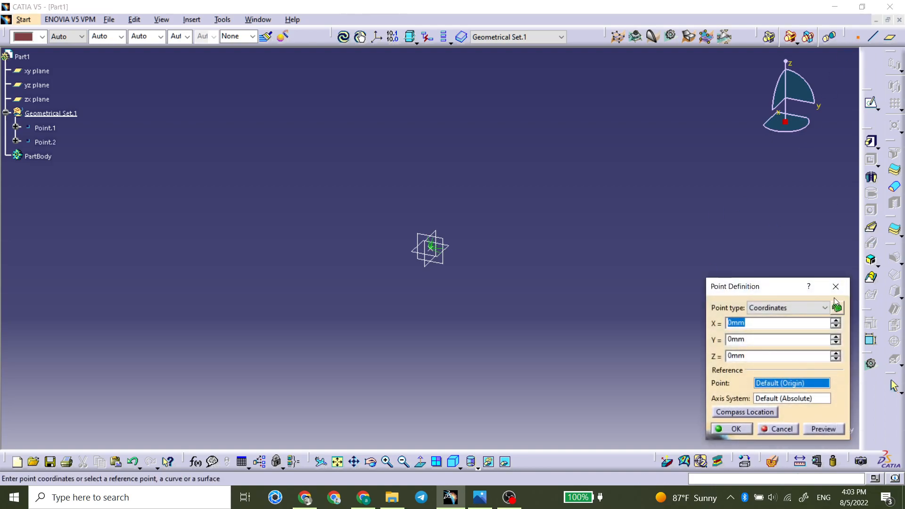
drag(753, 356, 712, 351)
text(100)
key(Return)
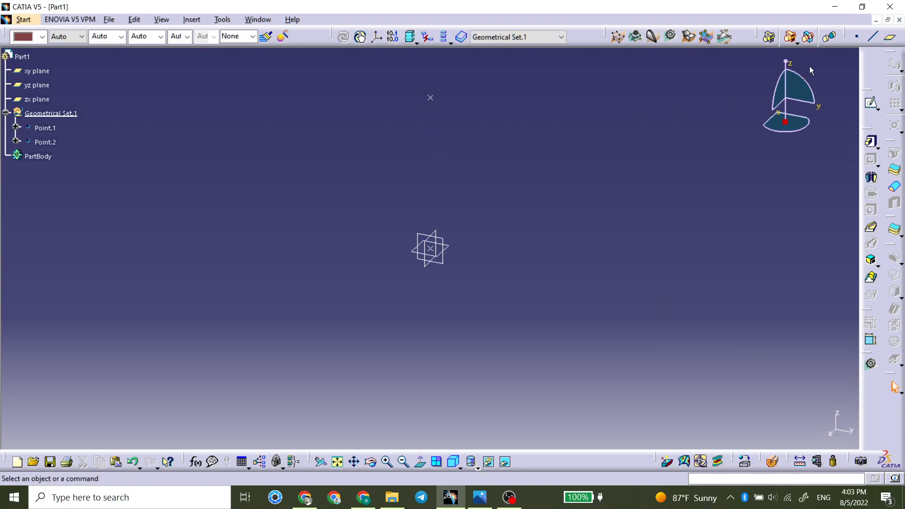
Create a point-to-point line from the origin point to the point at Z = 100 mm.
click(872, 37)
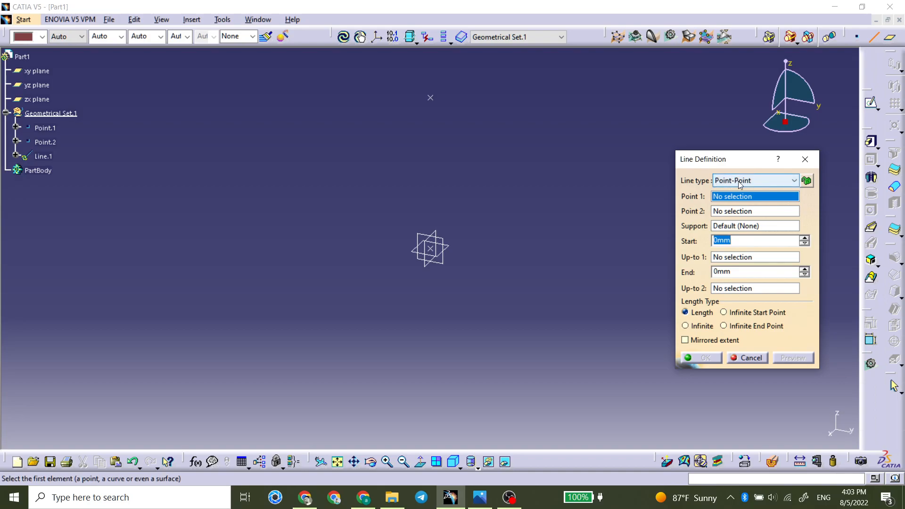
click(431, 246)
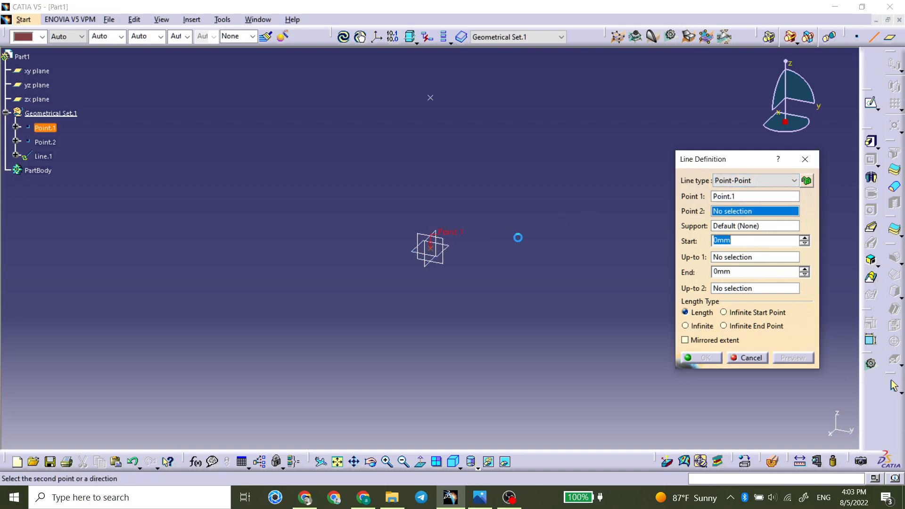
click(428, 98)
click(692, 358)
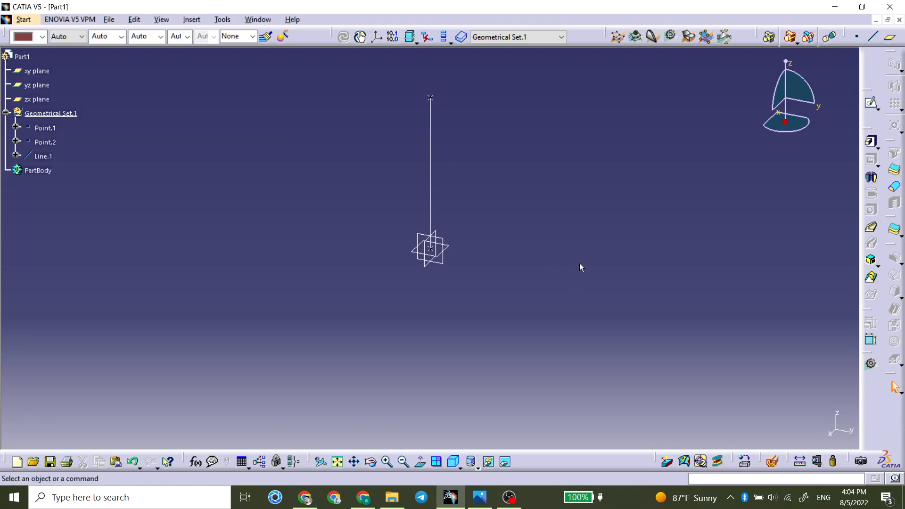
Create a third point by coordinates at X = 0 mm, Y = 100 mm and Z = 0 mm.
click(856, 36)
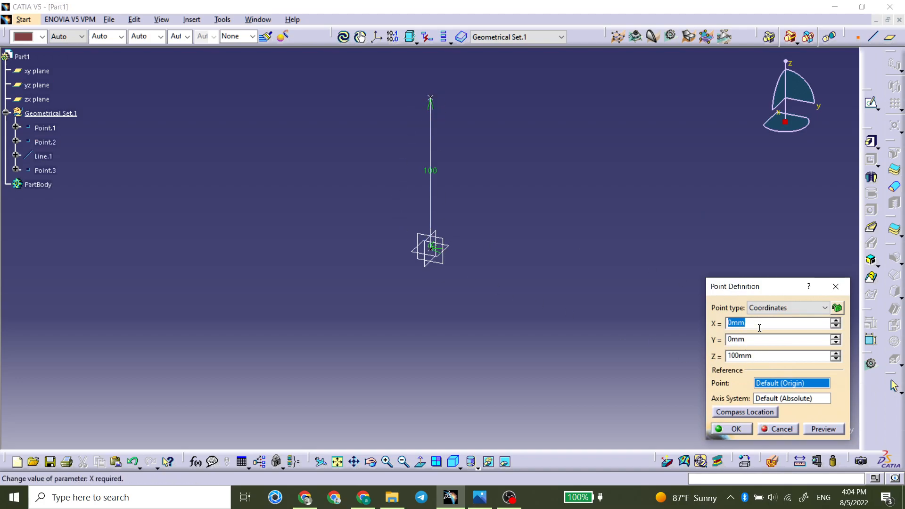
double_click(772, 355)
text(0)
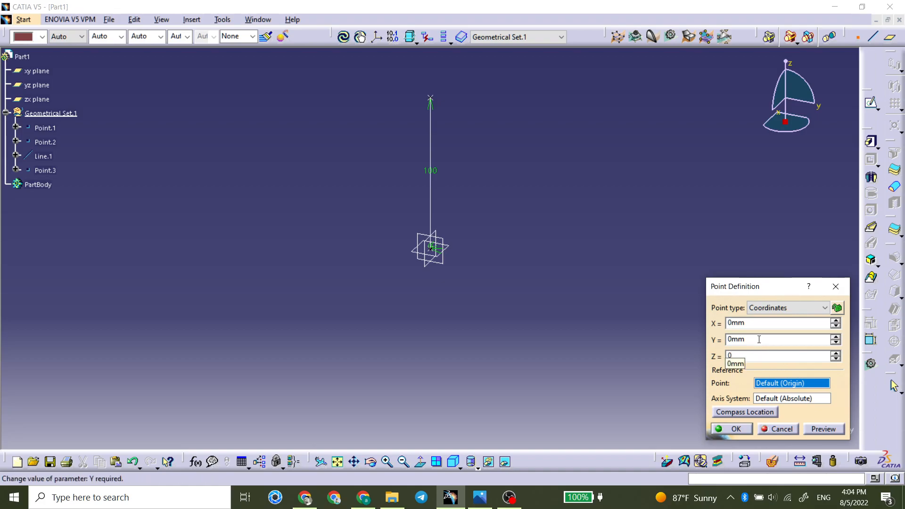
double_click(759, 340)
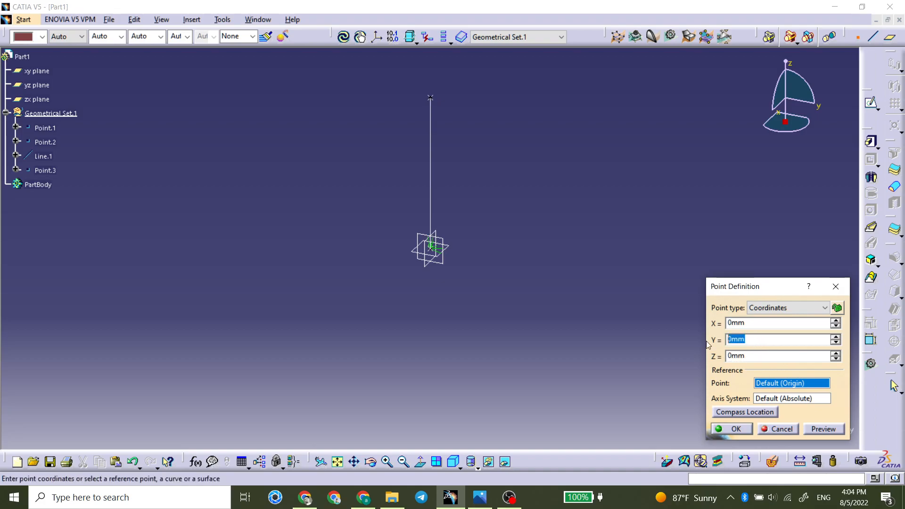
text(100)
key(Return)
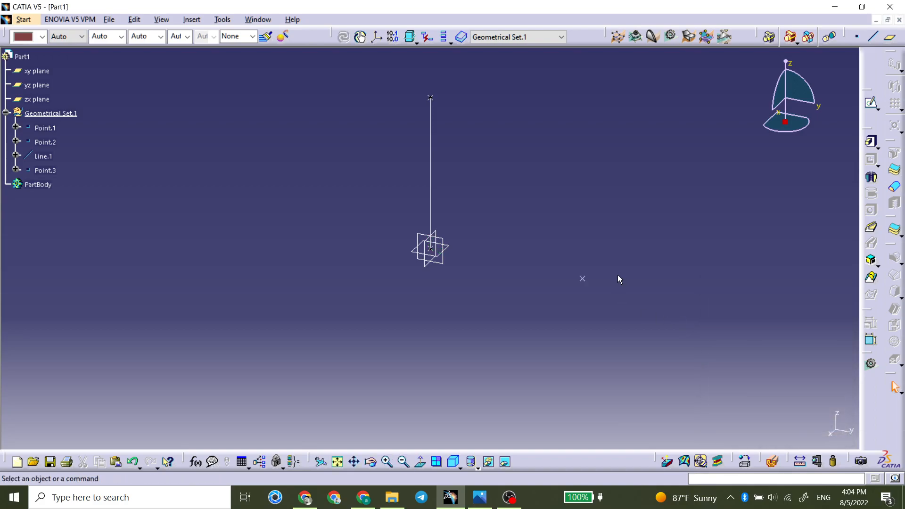
Create a reference plane that passes through the point at Y = 100 mm and contains the vertical line.
click(889, 36)
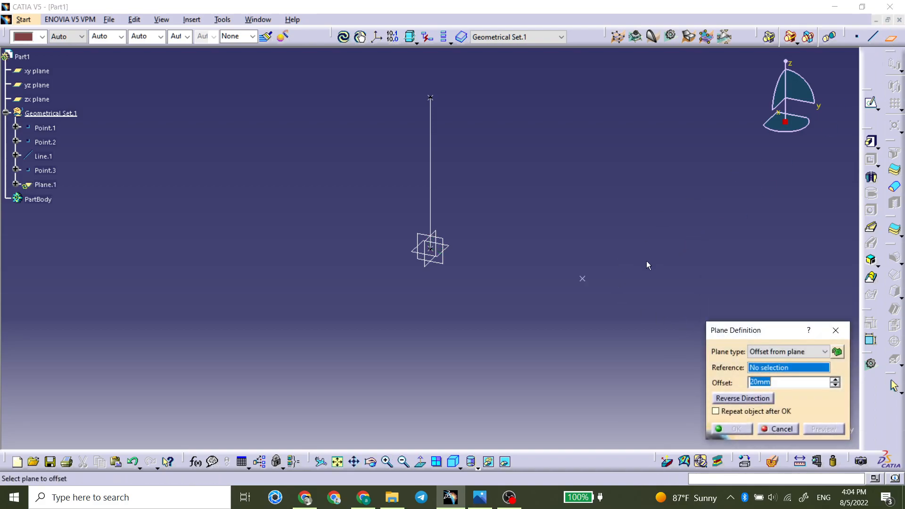
click(580, 282)
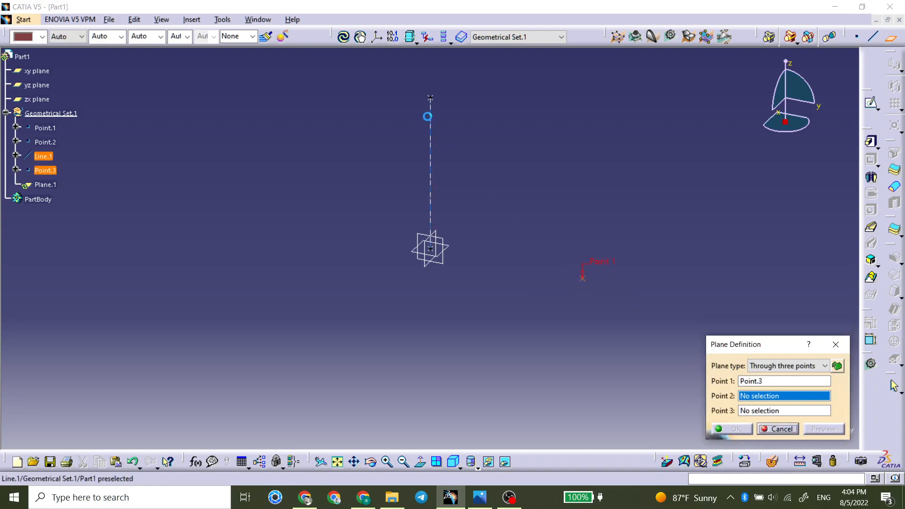
click(432, 100)
click(583, 268)
key(Return)
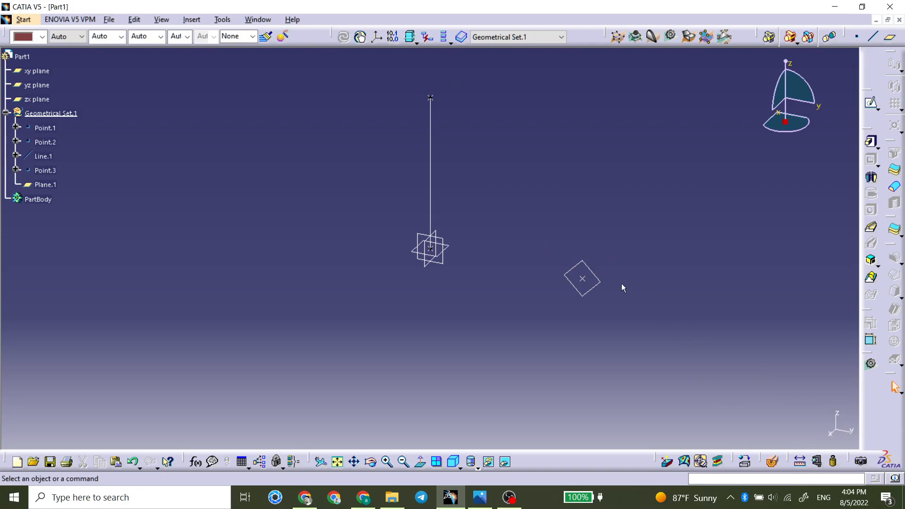
Edit the point that defines the plane and increase its X coordinate to 100 mm.
double_click(582, 279)
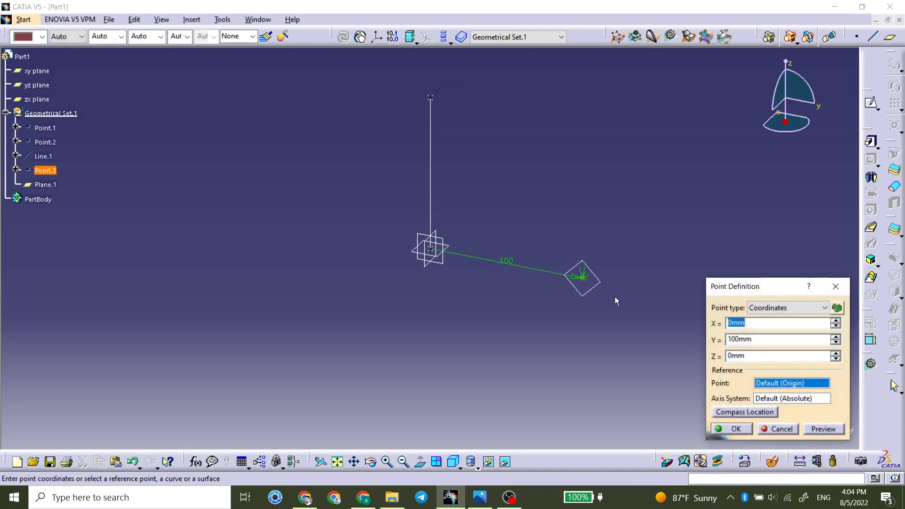
click(836, 321)
drag(836, 323, 837, 322)
middle_drag(593, 366, 487, 243)
middle_drag(458, 299, 484, 260)
click(835, 320)
click(835, 320)
click(835, 320)
drag(835, 319, 835, 320)
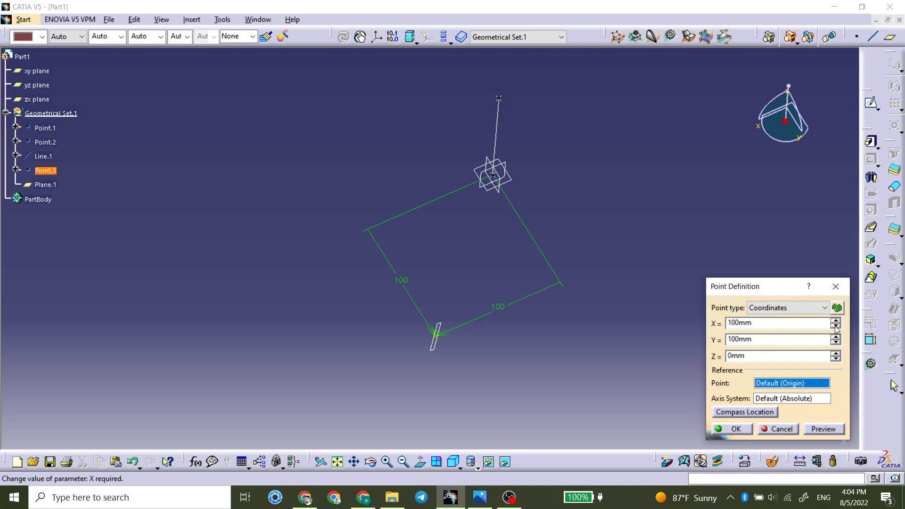
middle_drag(401, 363, 567, 257)
middle_drag(451, 172, 476, 283)
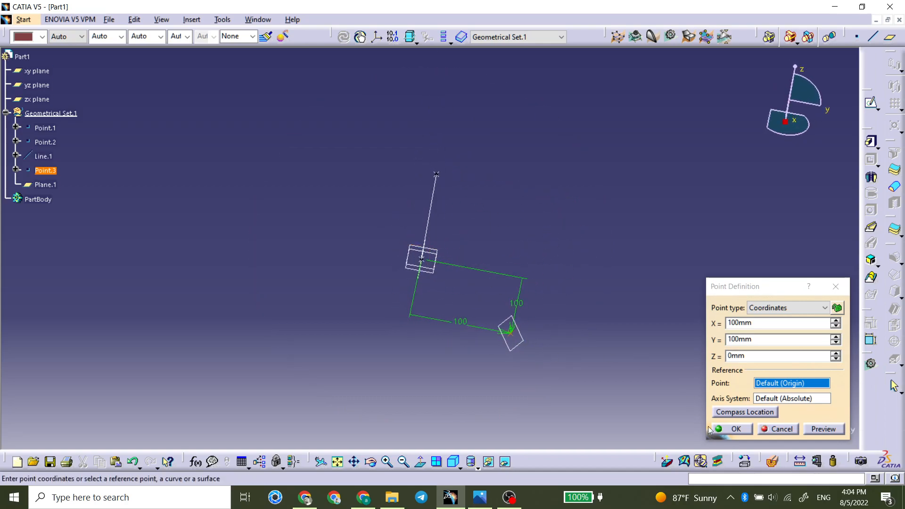
click(738, 429)
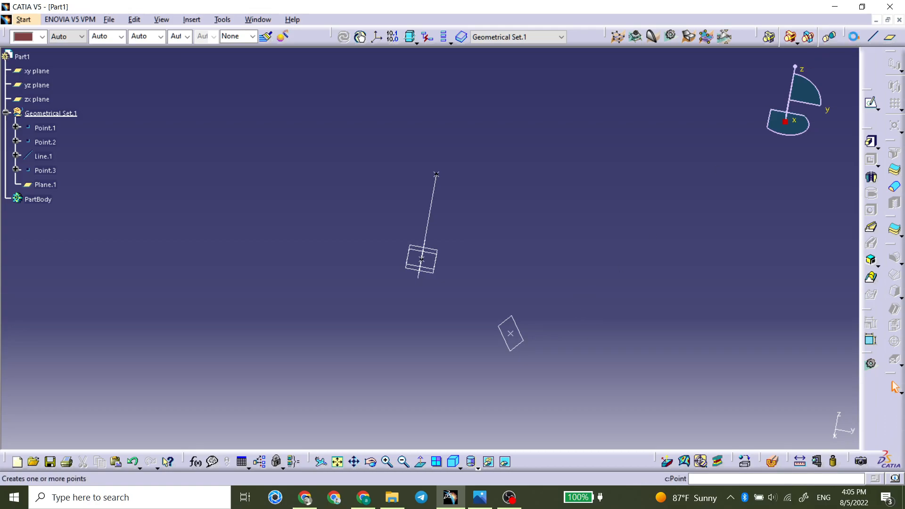
Create an On curve point on the line at a curve length ratio of 0.25.
click(855, 38)
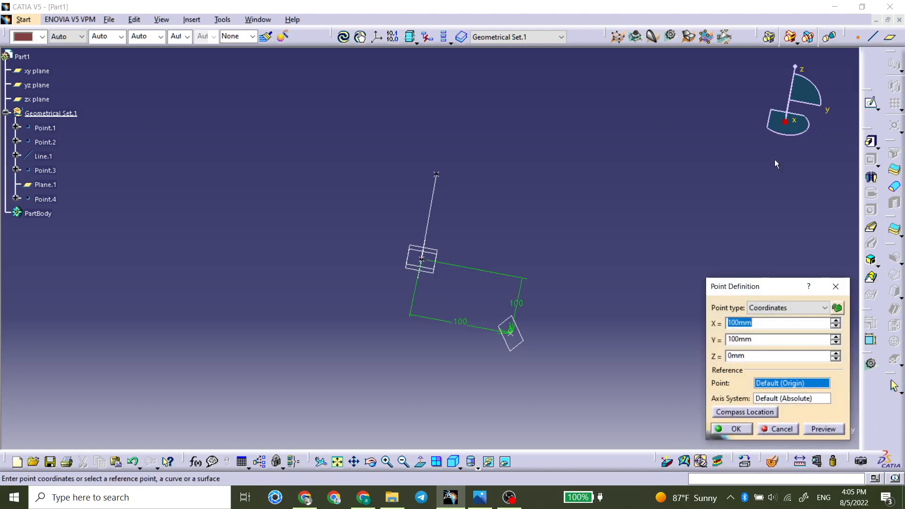
click(756, 309)
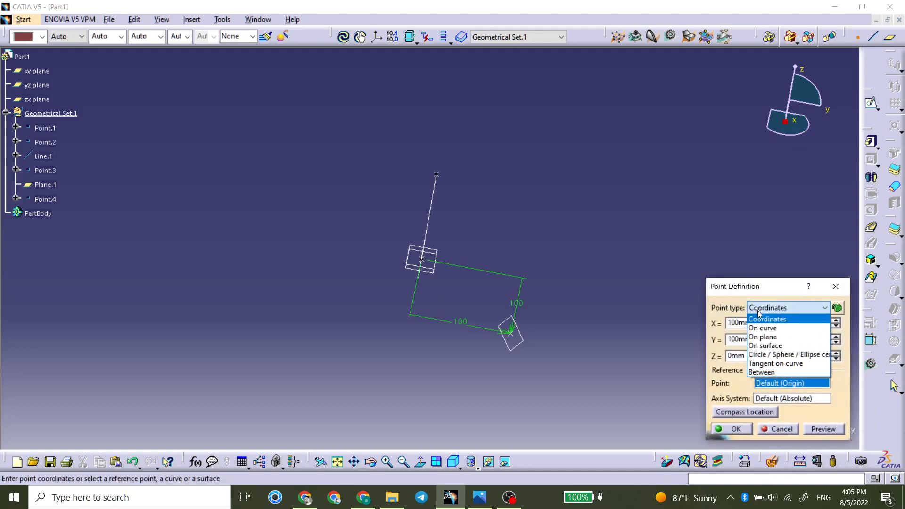
click(762, 328)
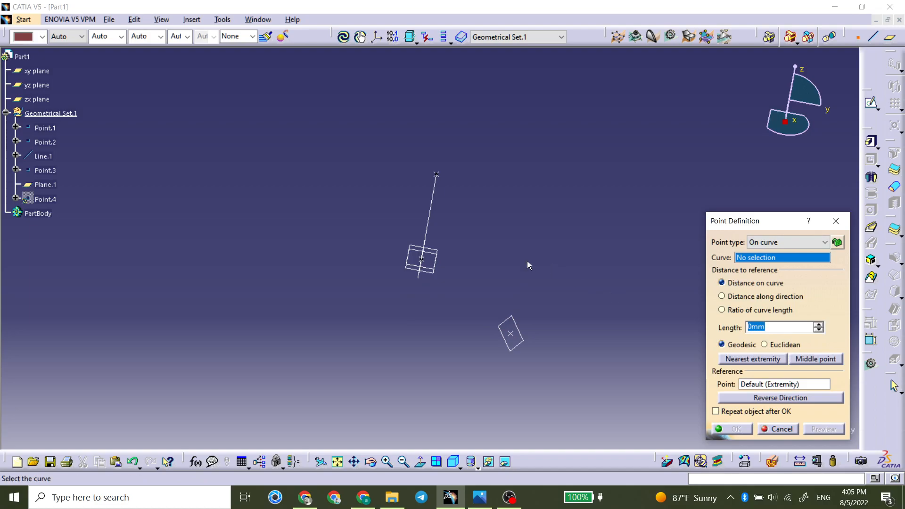
click(430, 203)
middle_drag(434, 236, 446, 162)
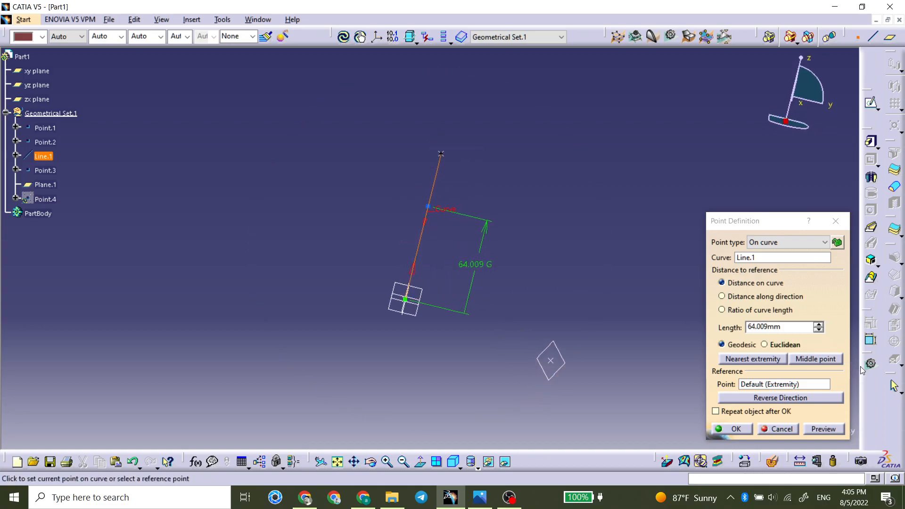
click(818, 358)
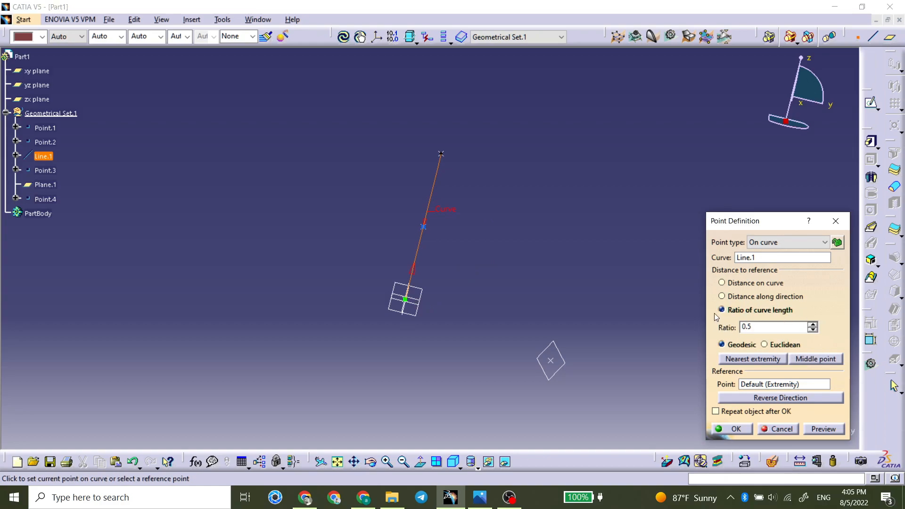
drag(781, 326, 725, 325)
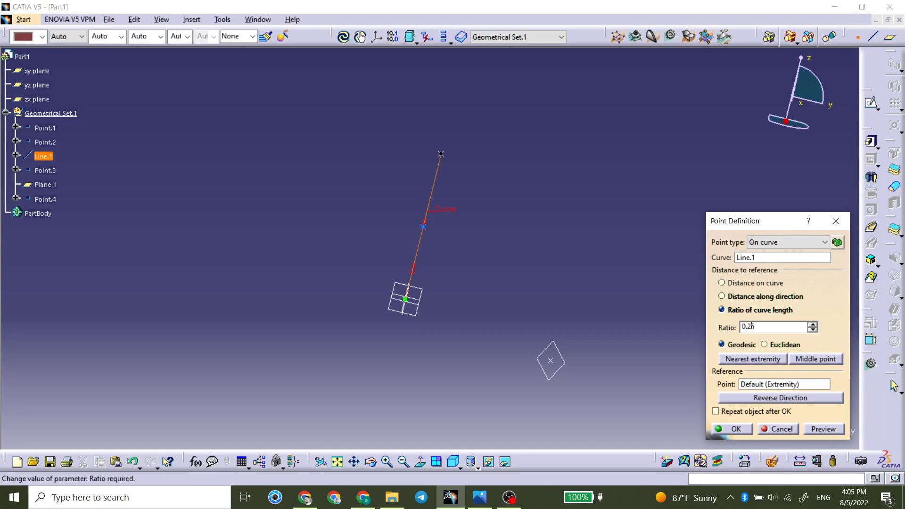
click(736, 428)
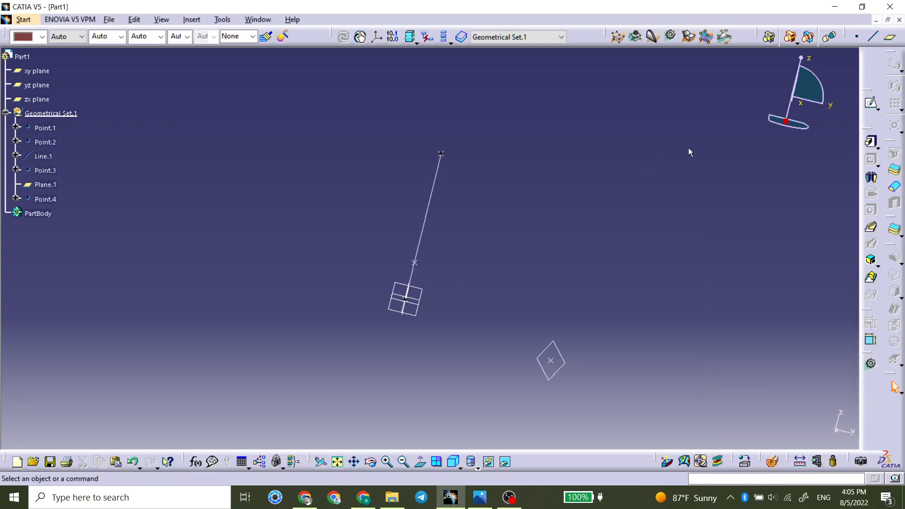
Create another On curve point on the line with reversed direction, at a distance of 10 mm from the line's upper end.
click(858, 38)
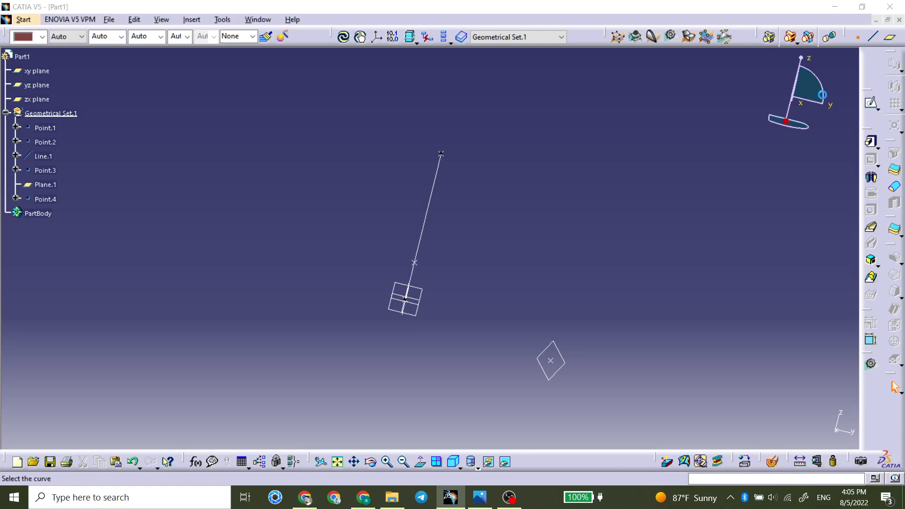
click(434, 188)
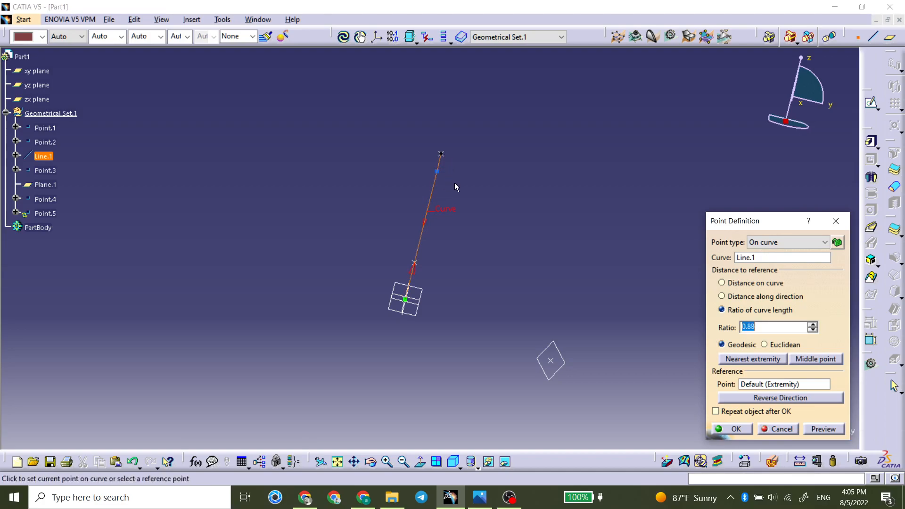
click(765, 396)
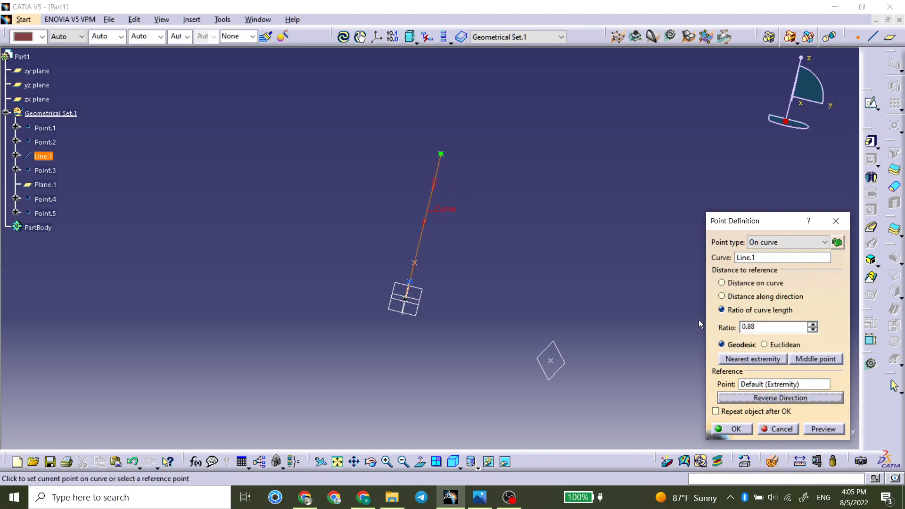
click(744, 284)
click(435, 197)
double_click(759, 326)
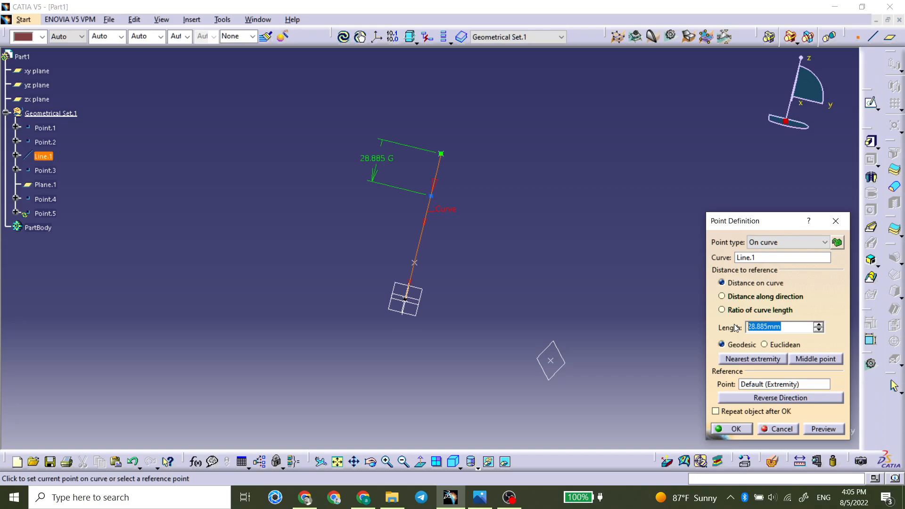
text(10)
key(Return)
click(439, 169)
click(473, 186)
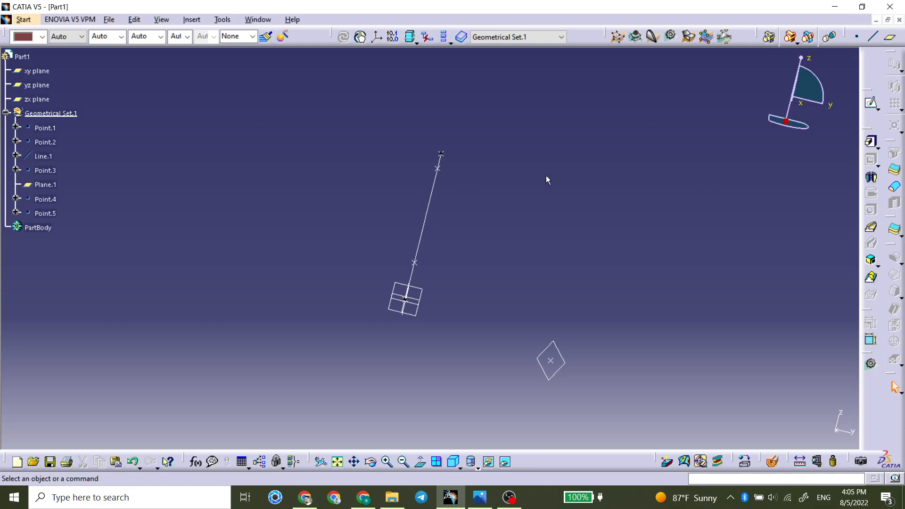
Start an On plane point on the reference plane, using the point that defines this plane as its reference point.
click(856, 36)
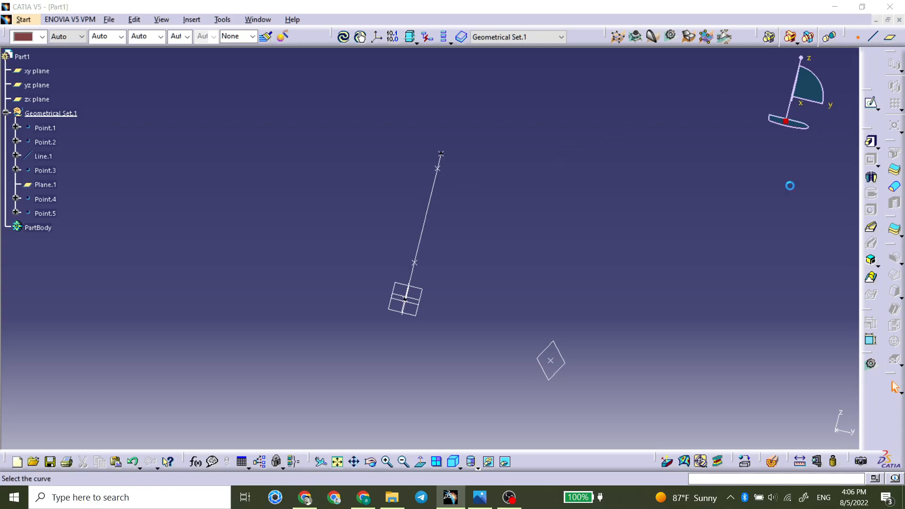
click(782, 243)
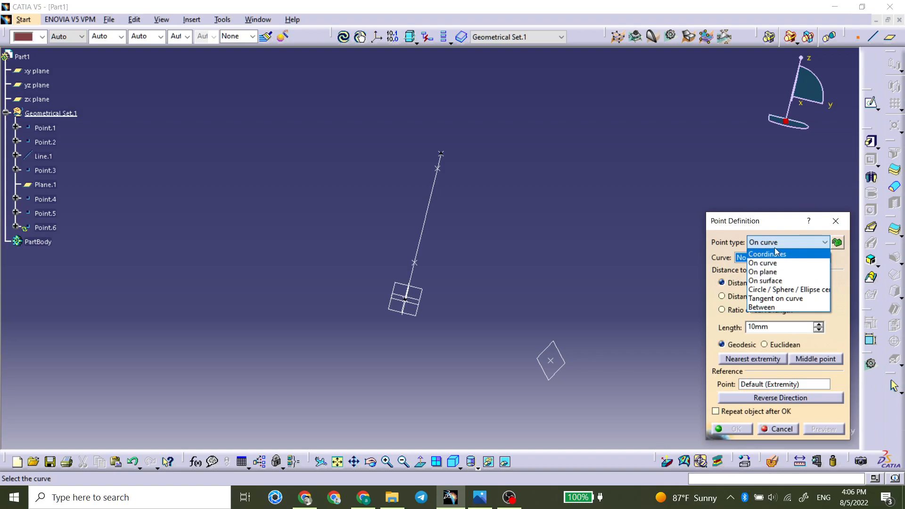
click(772, 274)
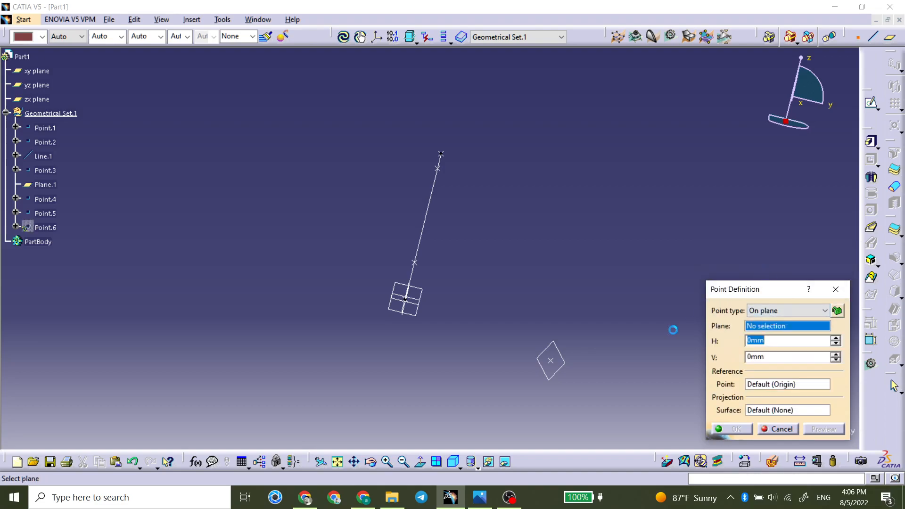
click(565, 363)
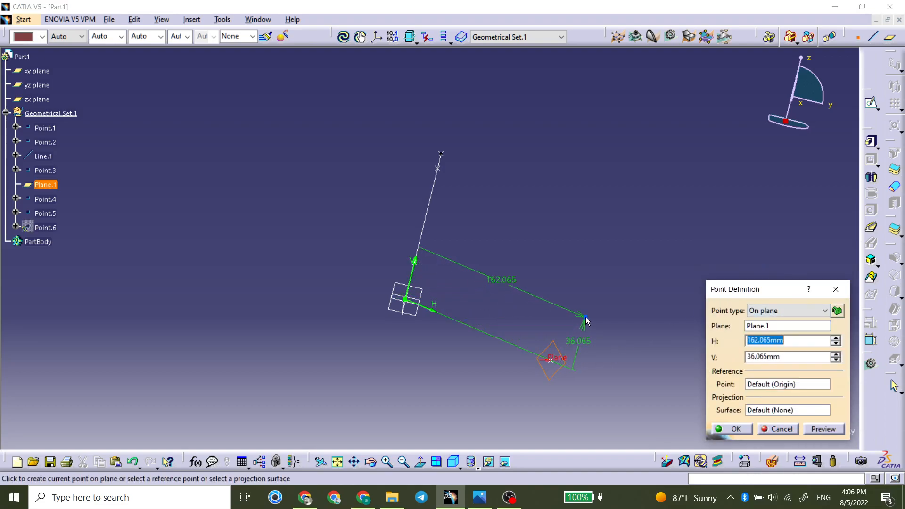
middle_drag(594, 323, 612, 326)
middle_drag(556, 352, 491, 293)
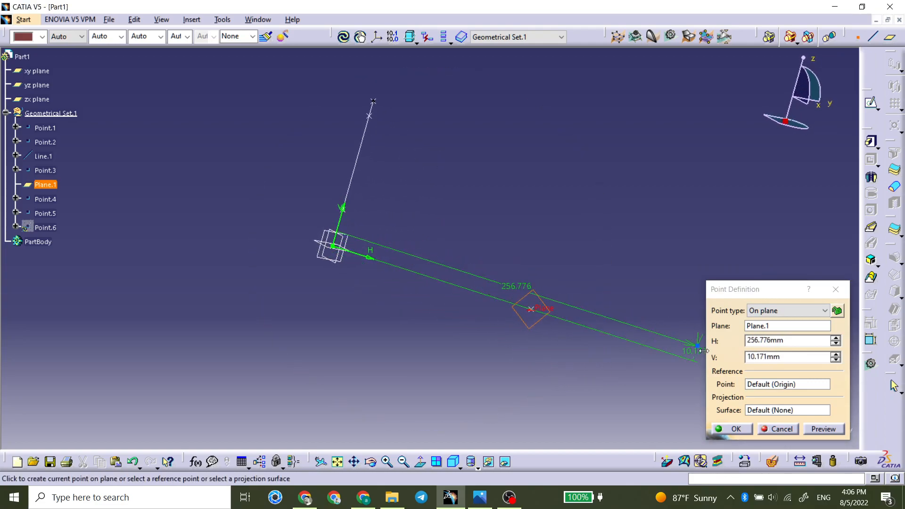
click(753, 383)
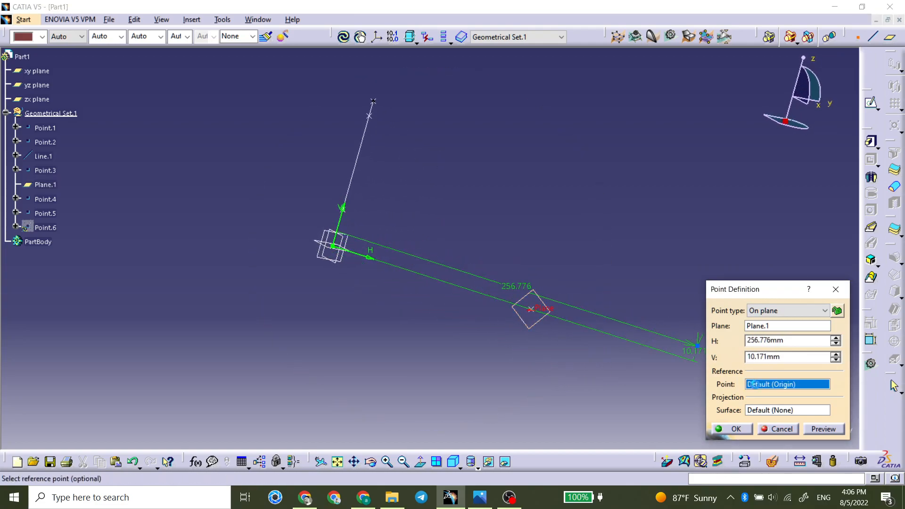
click(531, 309)
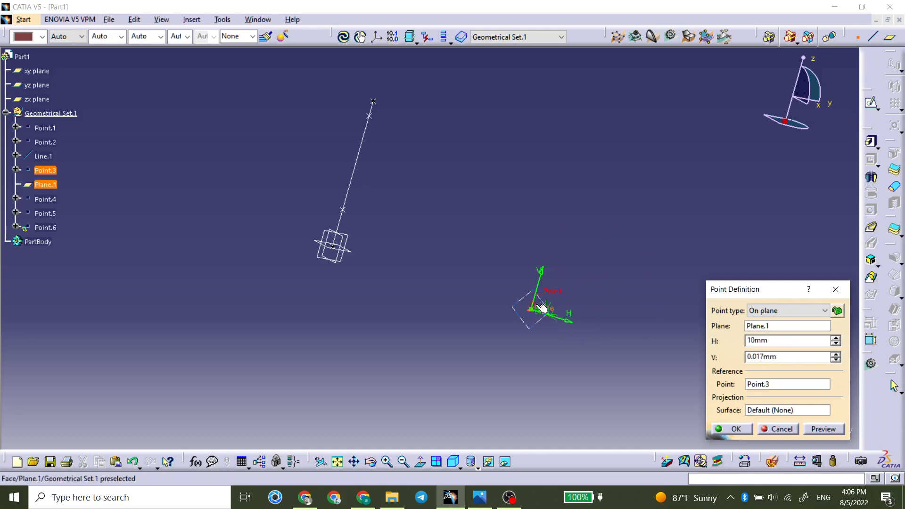
Set the On plane point's H and V offsets to 100 mm each and create it.
drag(785, 339, 738, 341)
text(100)
key(Tab)
text(0)
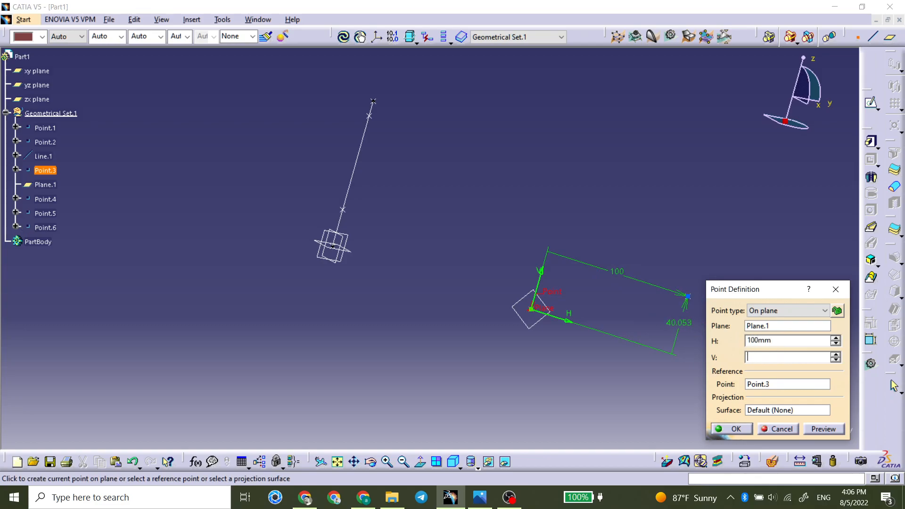
key(Return)
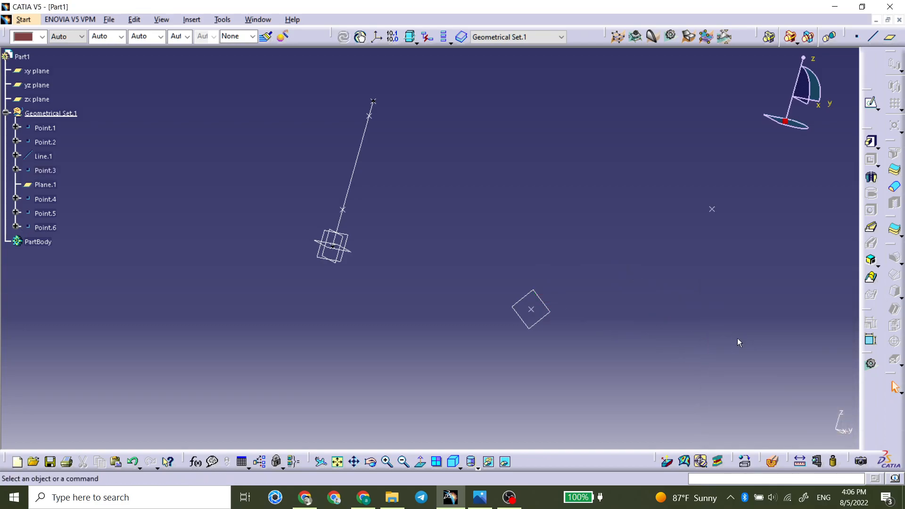
middle_drag(485, 127, 540, 251)
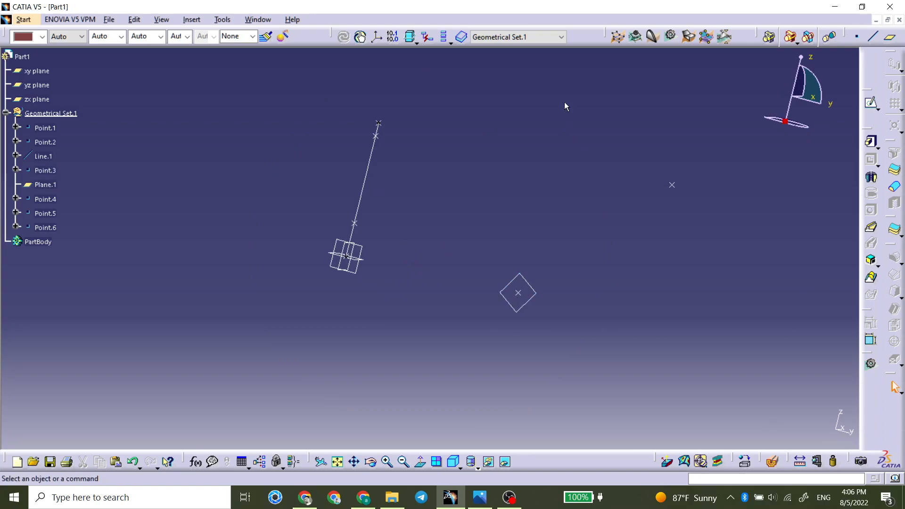
middle_drag(523, 206, 519, 307)
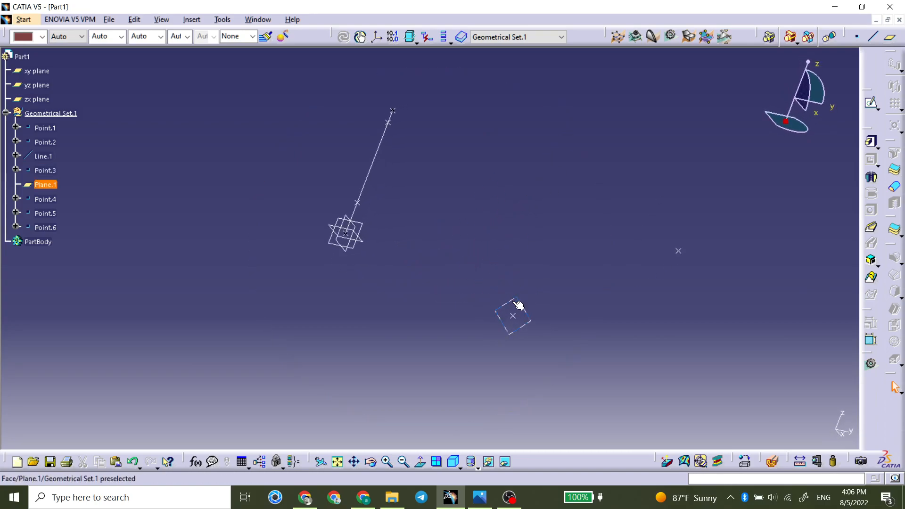
click(514, 313)
click(622, 289)
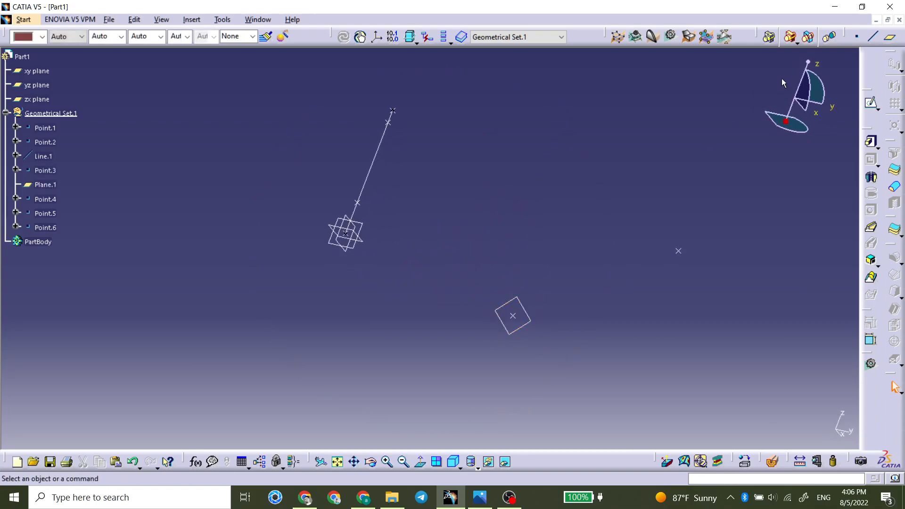
click(856, 36)
click(775, 310)
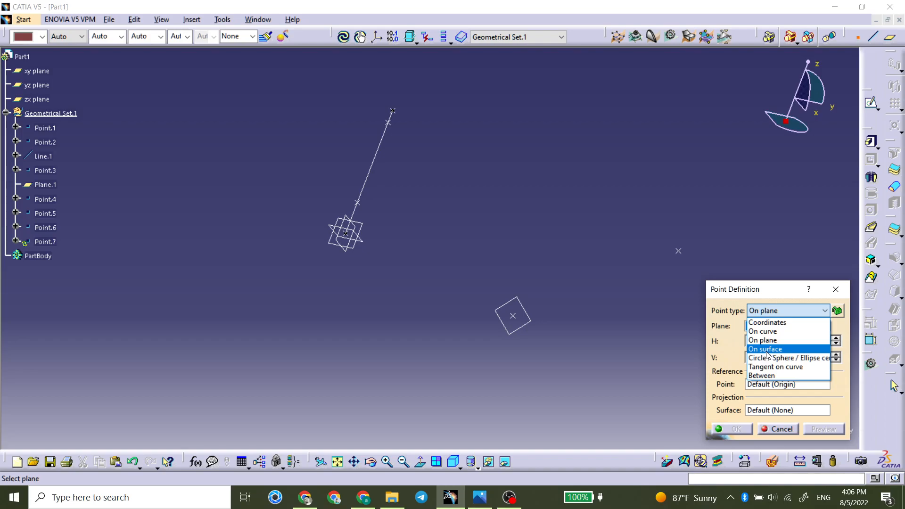
click(789, 428)
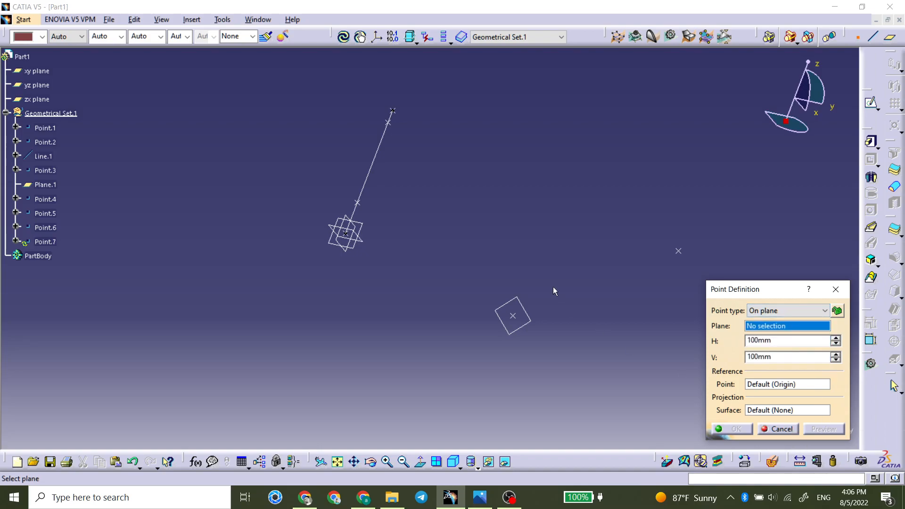
click(778, 428)
Sketch a wavy spline through four control points on the yz plane, beside the vertical line.
middle_drag(524, 289, 385, 250)
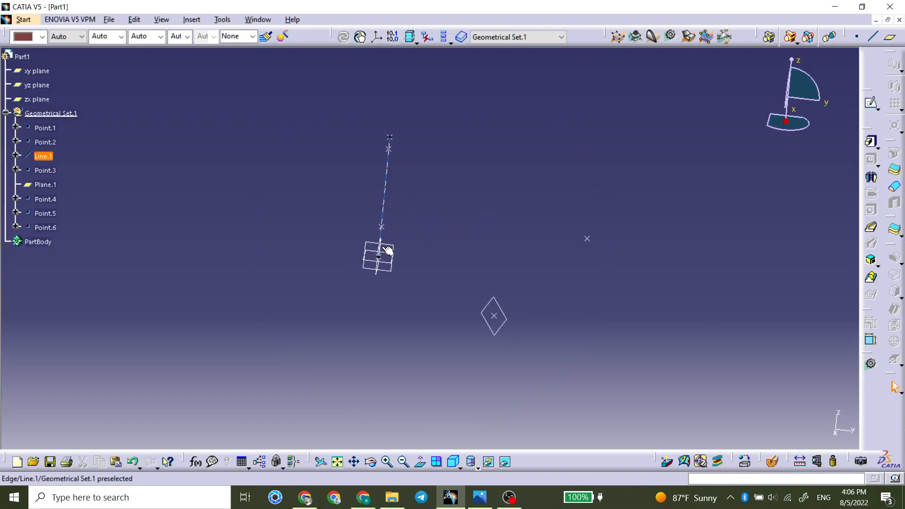
click(387, 248)
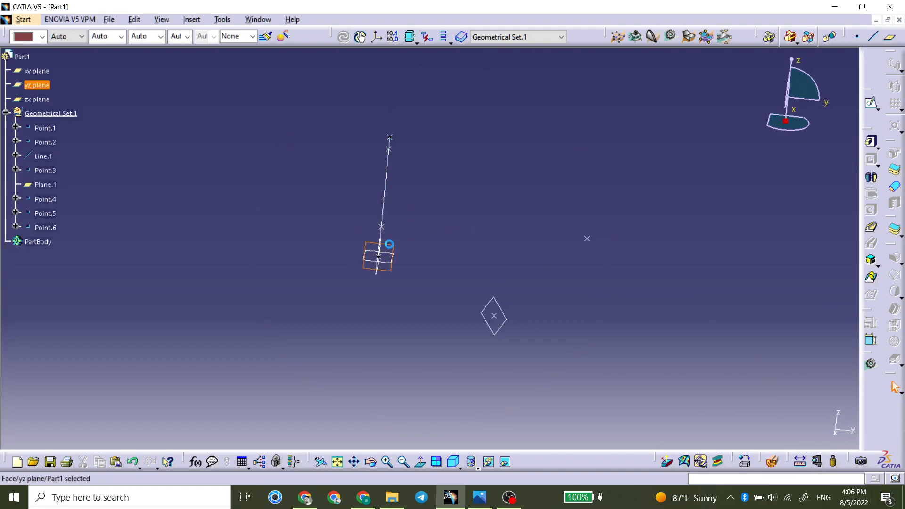
click(870, 102)
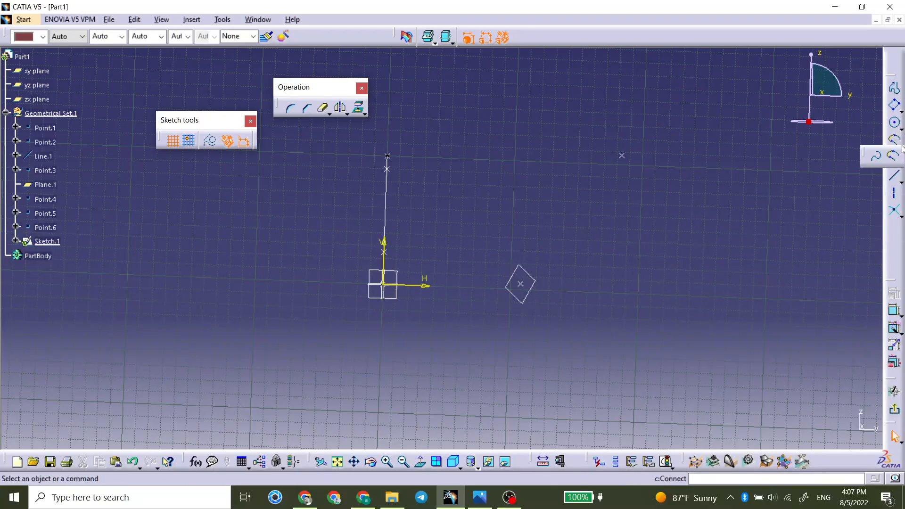
click(894, 140)
click(464, 230)
click(519, 196)
click(641, 233)
click(698, 195)
click(894, 409)
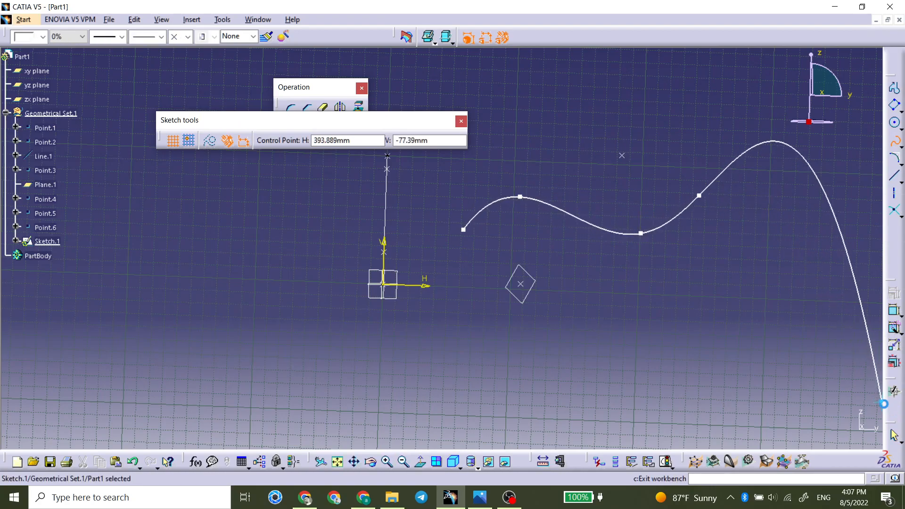
Switch to the surface design workbench and extrude the spline sketch into a surface about 83 mm wide, normal to the sketch.
middle_drag(491, 220, 573, 267)
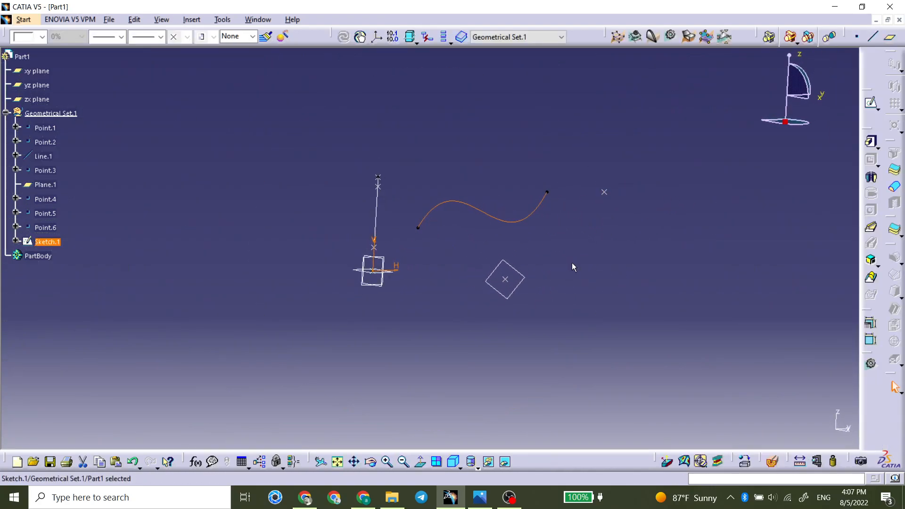
click(688, 38)
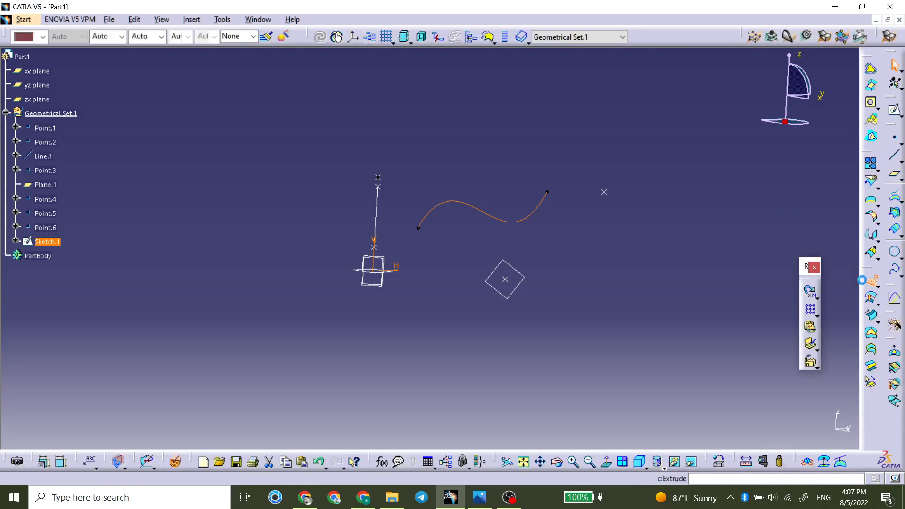
middle_drag(465, 190, 484, 301)
click(774, 308)
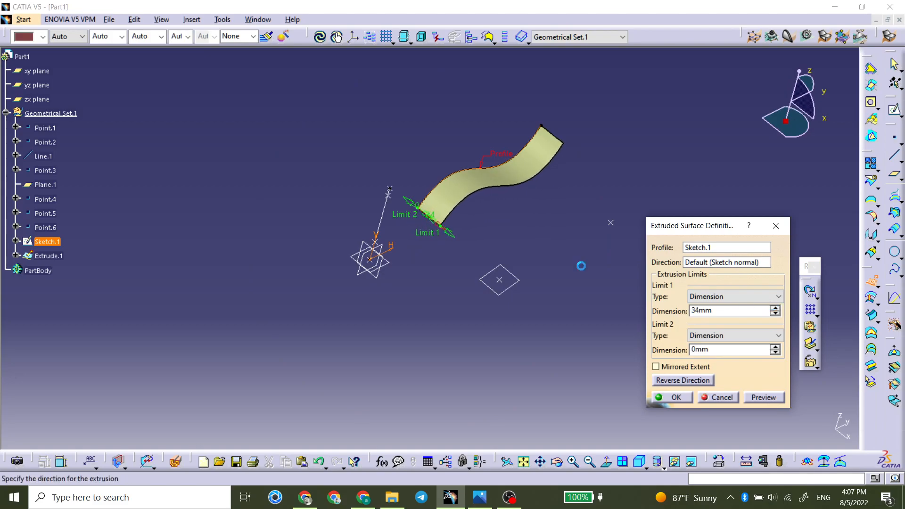
drag(453, 240, 483, 262)
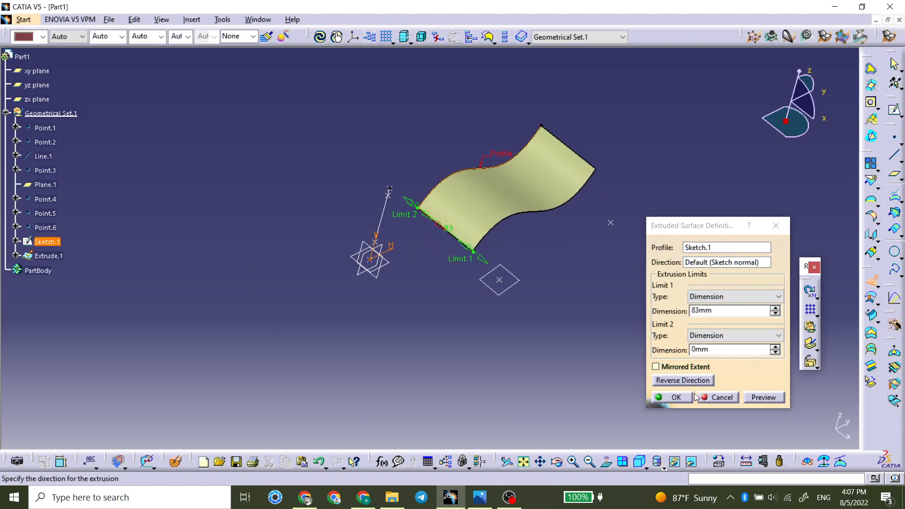
click(671, 397)
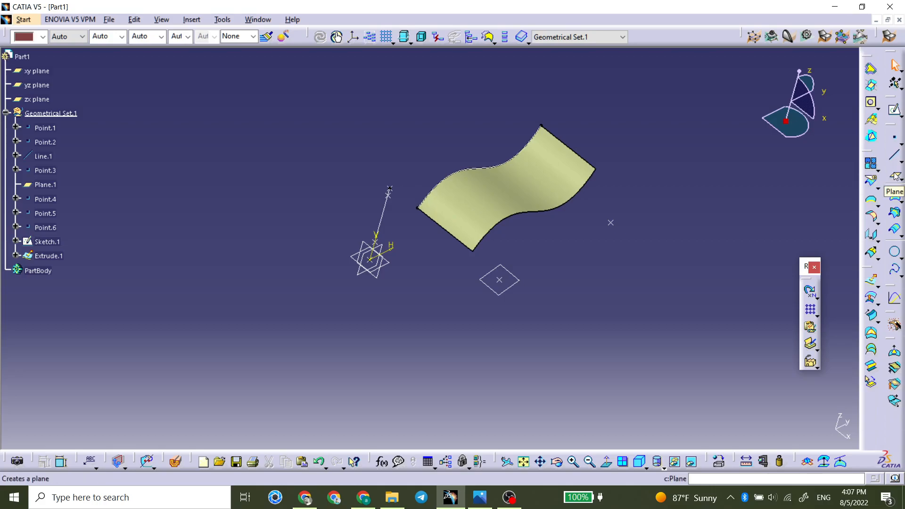
Return to the part design workbench and create an On surface point on the extruded surface, about 78 mm from its middle.
click(805, 36)
click(856, 36)
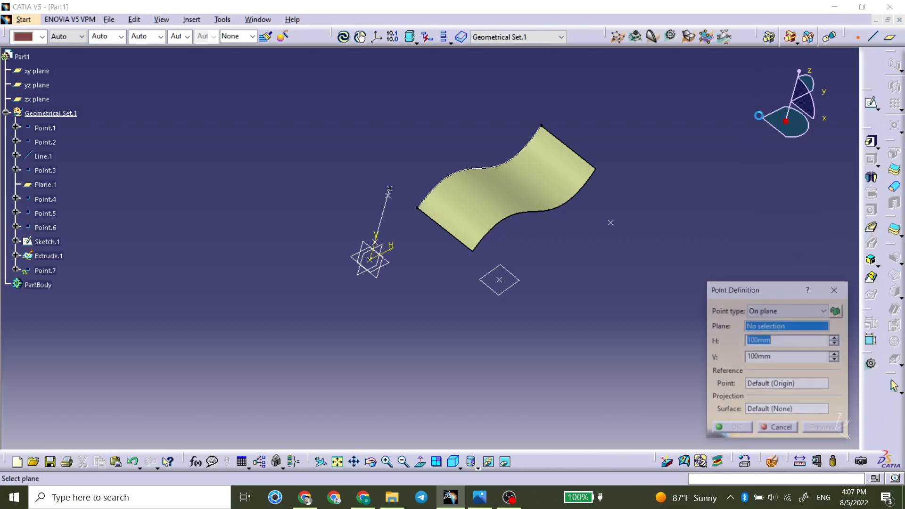
click(763, 341)
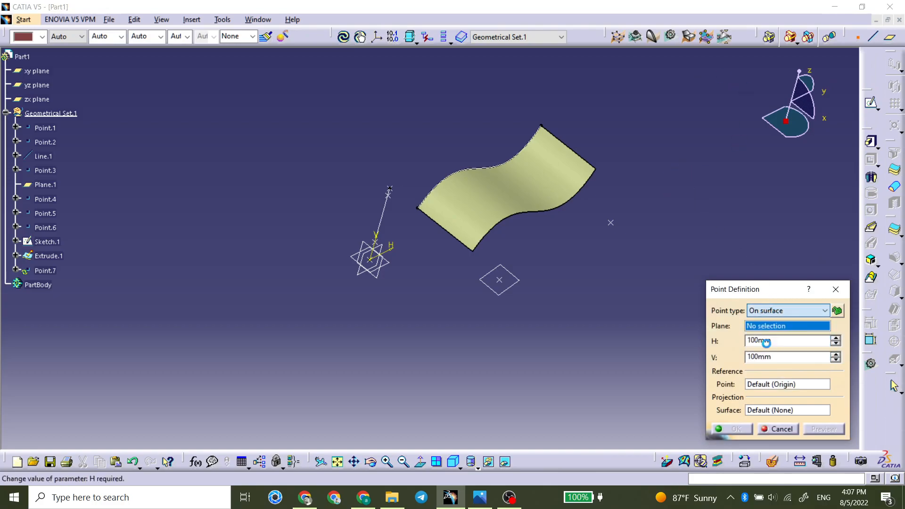
click(495, 202)
middle_drag(505, 192, 571, 208)
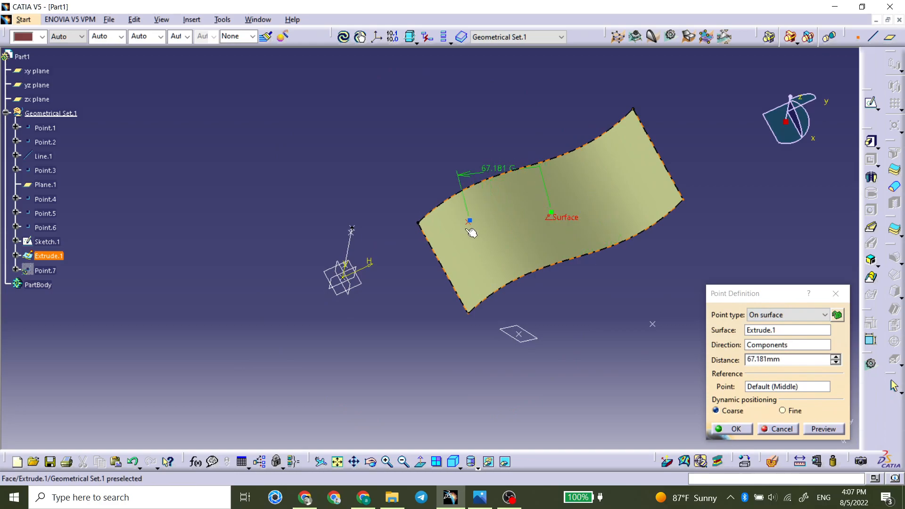
middle_drag(492, 245, 485, 229)
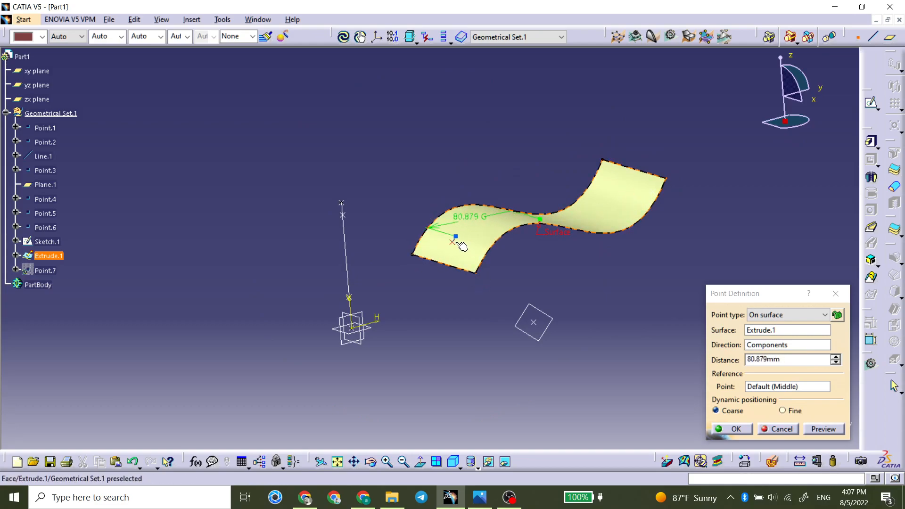
click(732, 429)
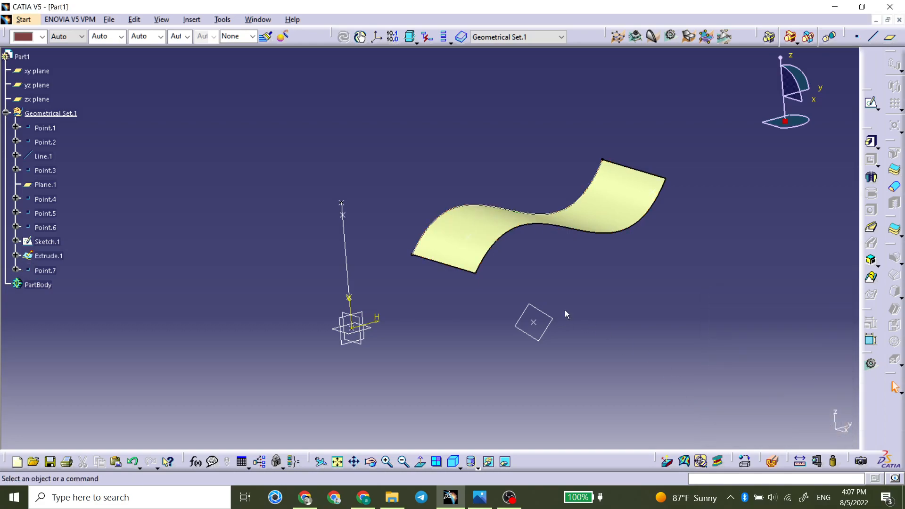
Change the colour of the point on the extruded surface to red.
click(469, 237)
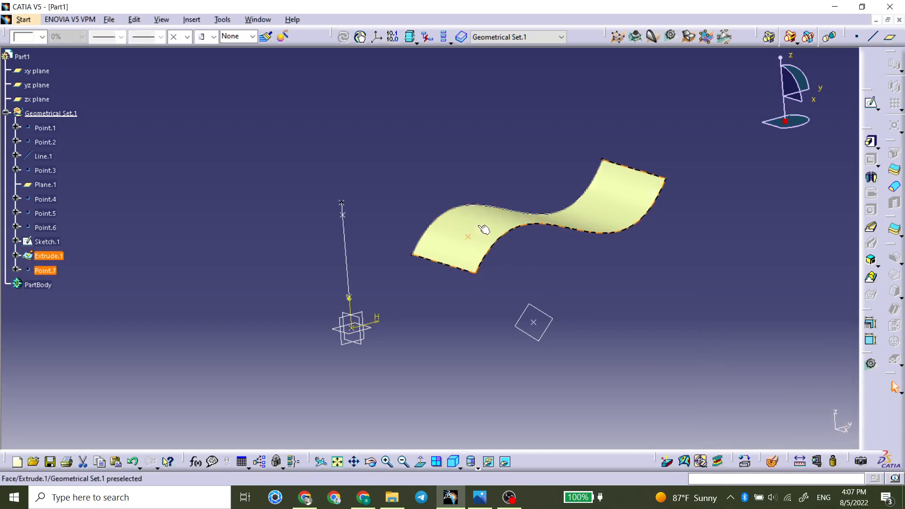
click(42, 37)
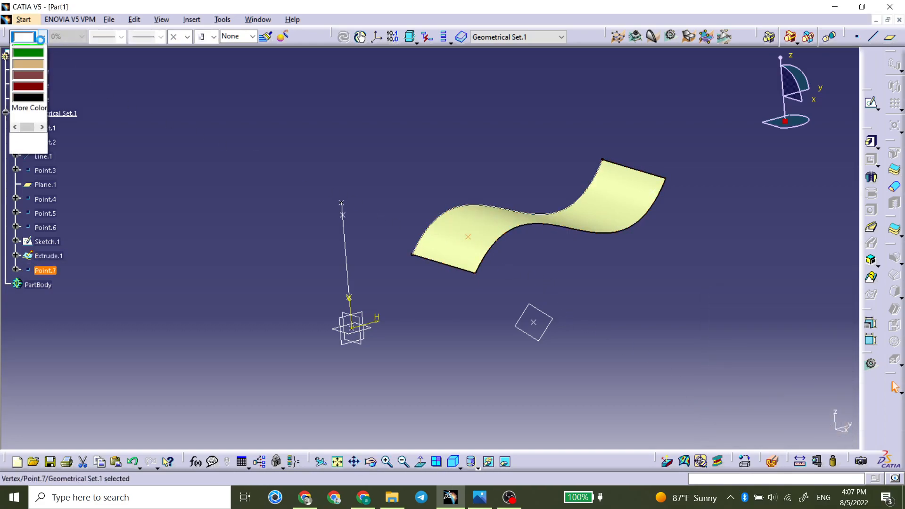
click(28, 106)
click(338, 141)
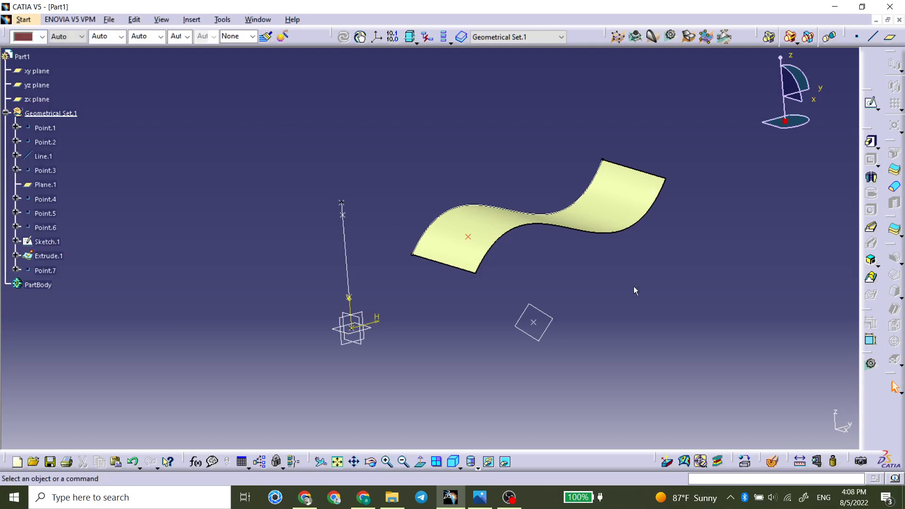
middle_drag(634, 283, 568, 254)
click(856, 37)
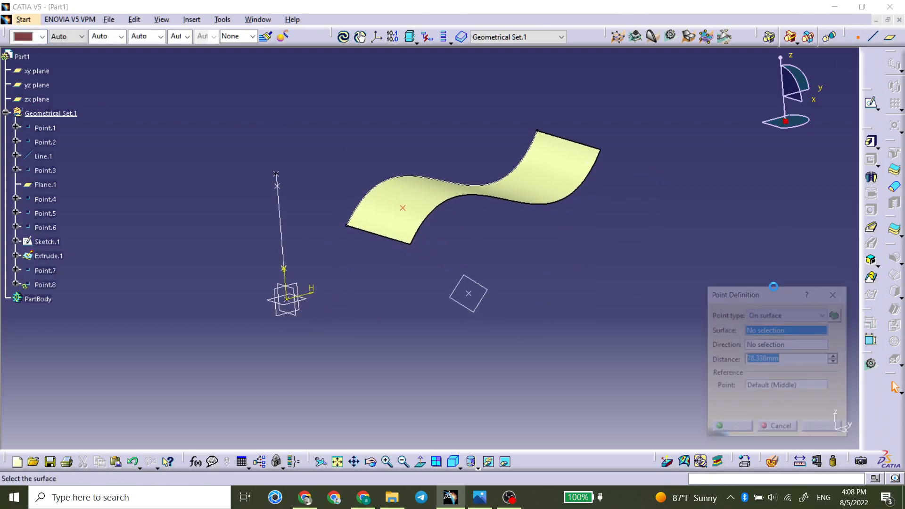
click(770, 313)
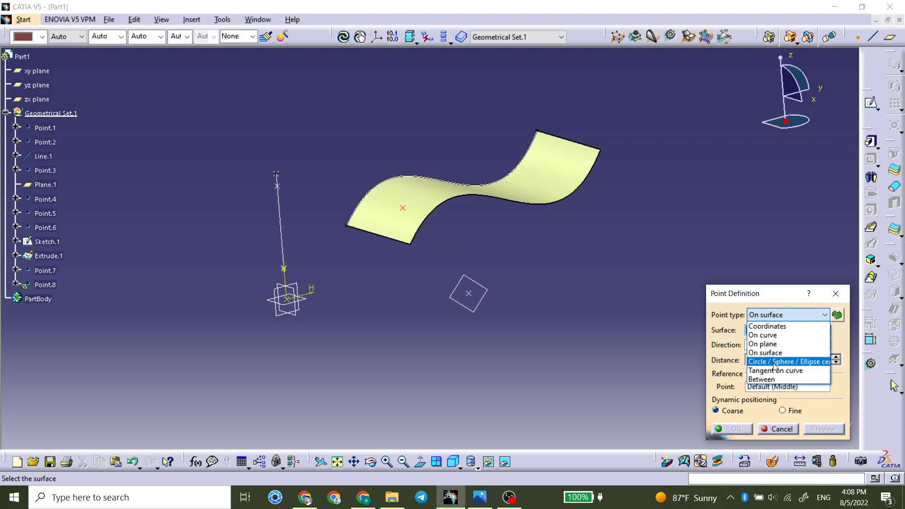
click(688, 321)
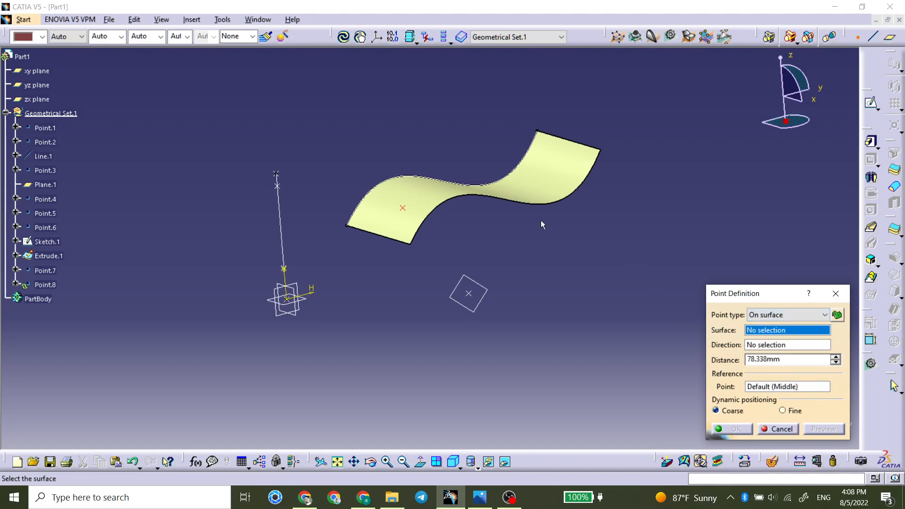
click(482, 285)
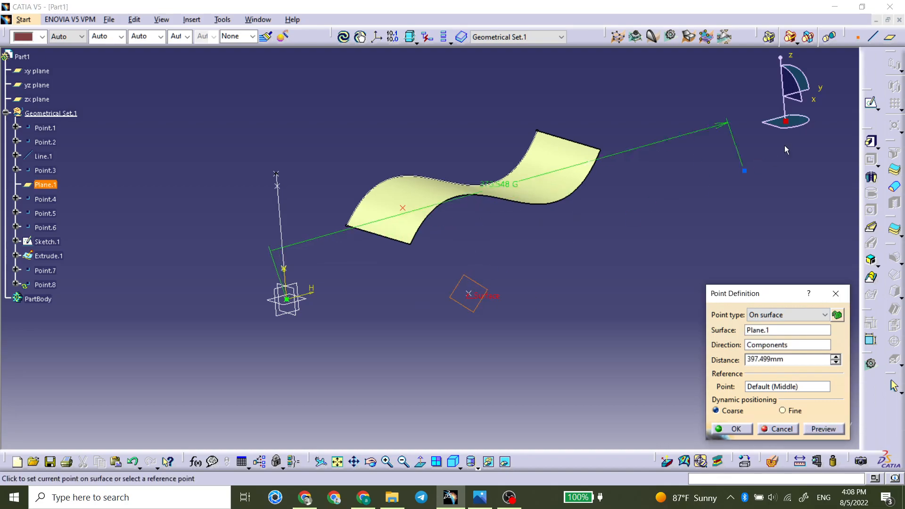
Sketch a circle on the small offset reference plane, placing it beside the extruded surface, and finish the sketch.
click(871, 102)
click(474, 290)
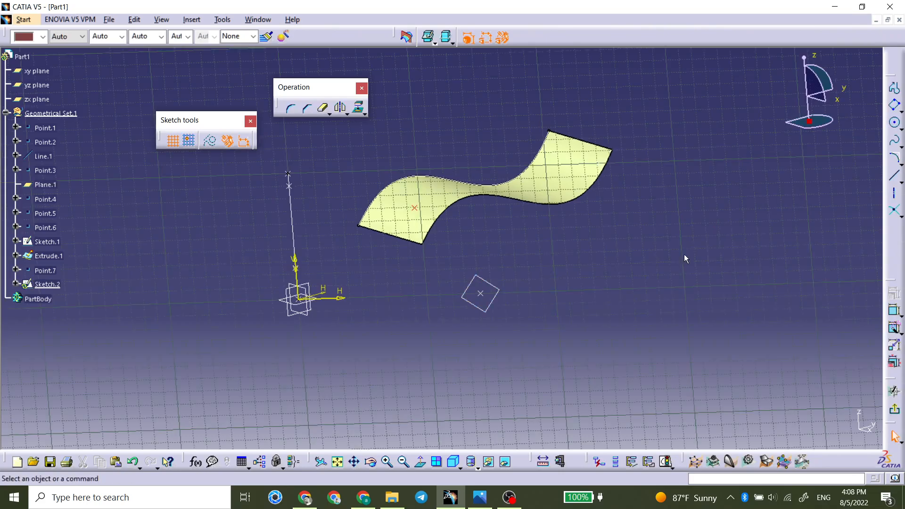
click(894, 123)
click(638, 230)
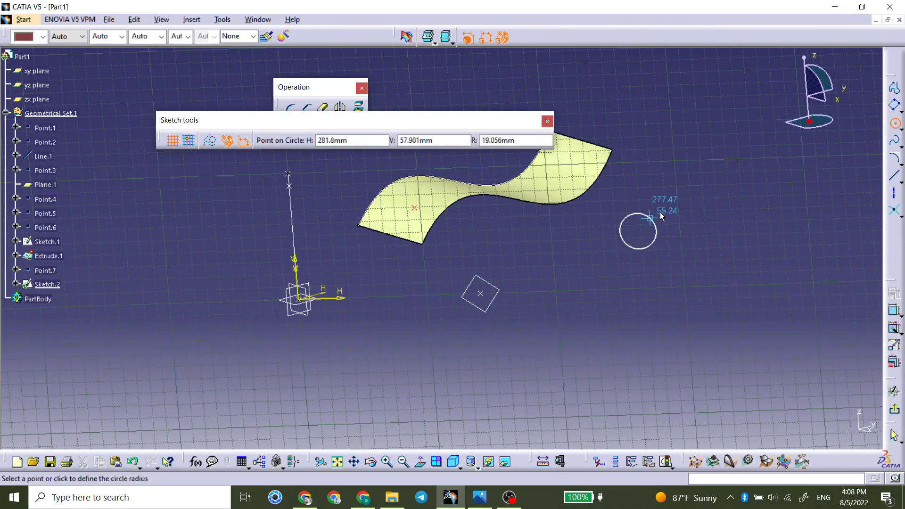
click(684, 227)
click(894, 409)
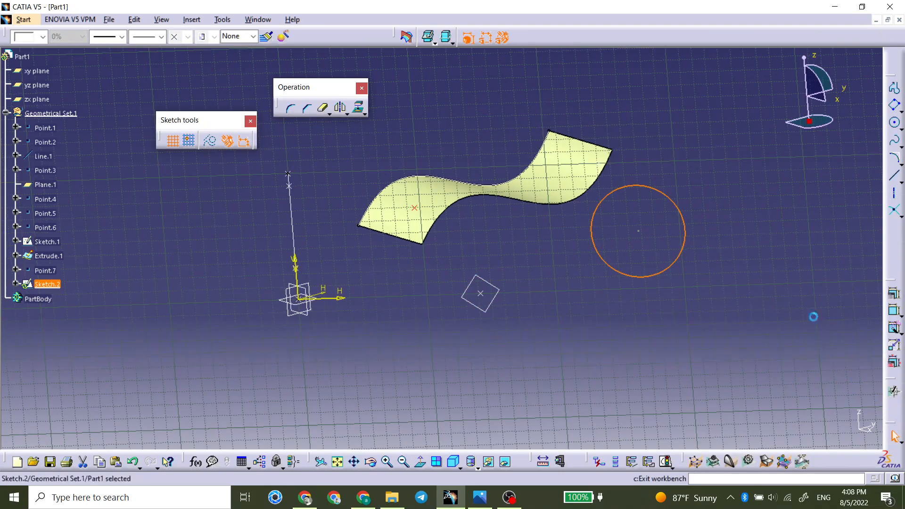
Create a Circle / Sphere / Ellipse center point on the sketched circle.
mouse_move(768, 233)
middle_down()
mouse_move(550, 212)
mouse_move(507, 275)
mouse_move(524, 303)
middle_up()
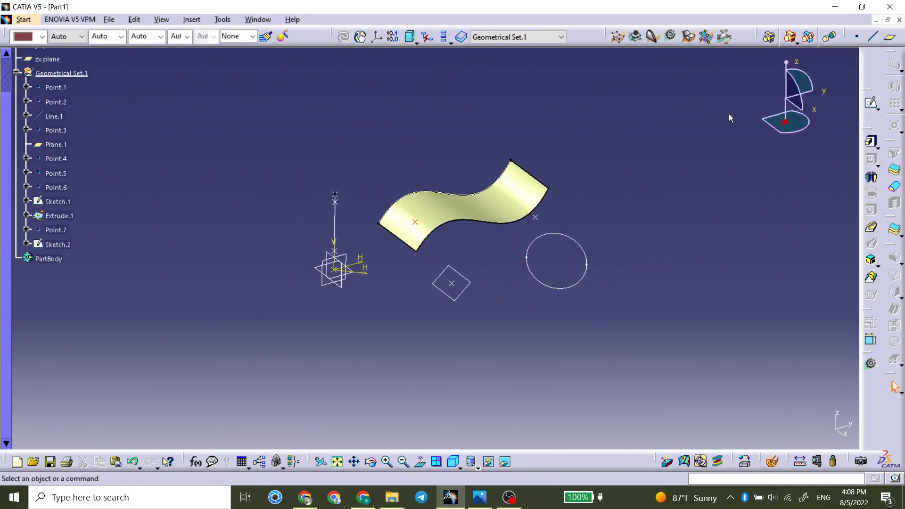
click(856, 36)
click(759, 315)
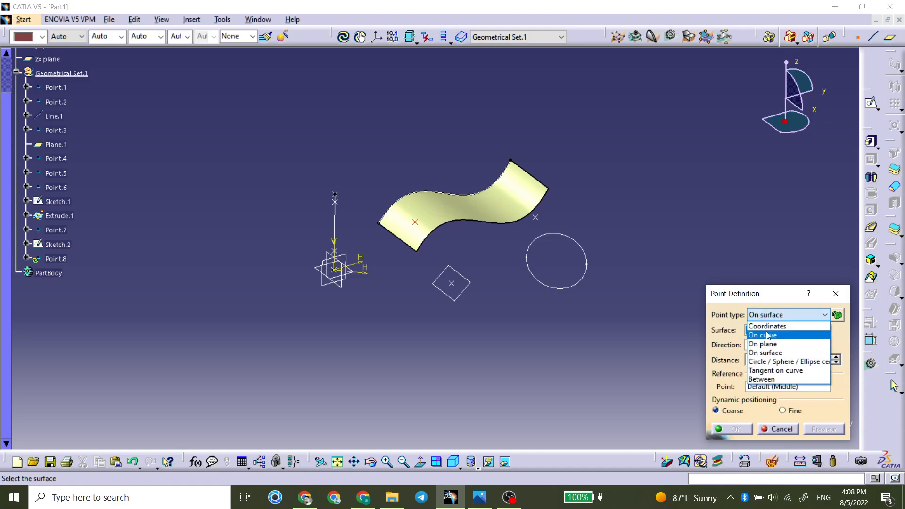
click(768, 364)
click(586, 253)
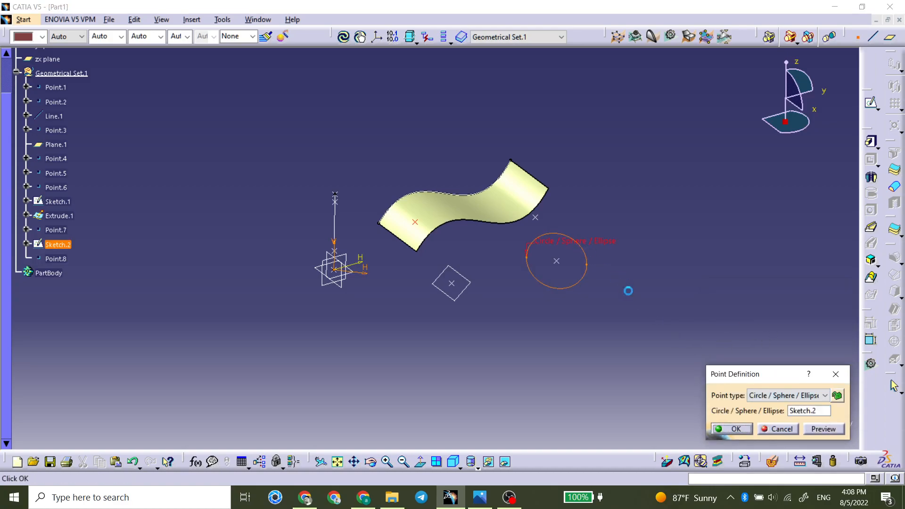
click(741, 430)
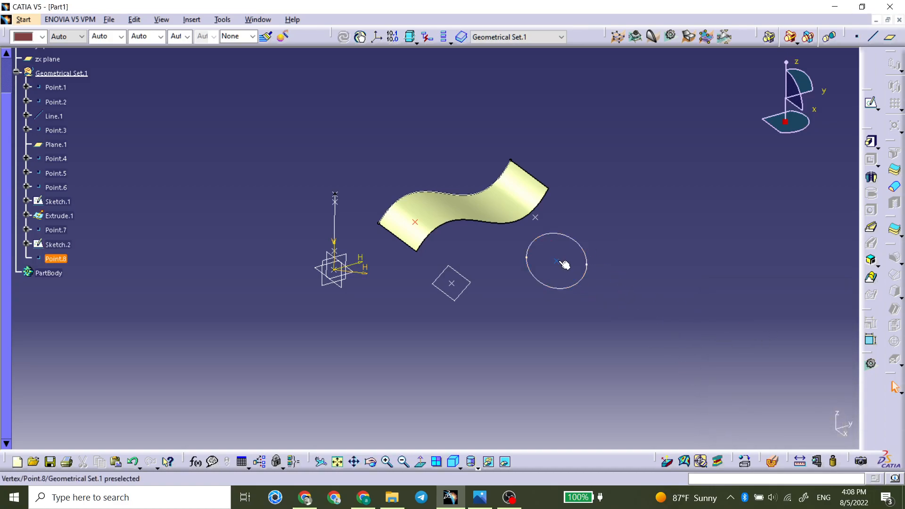
click(605, 218)
click(558, 261)
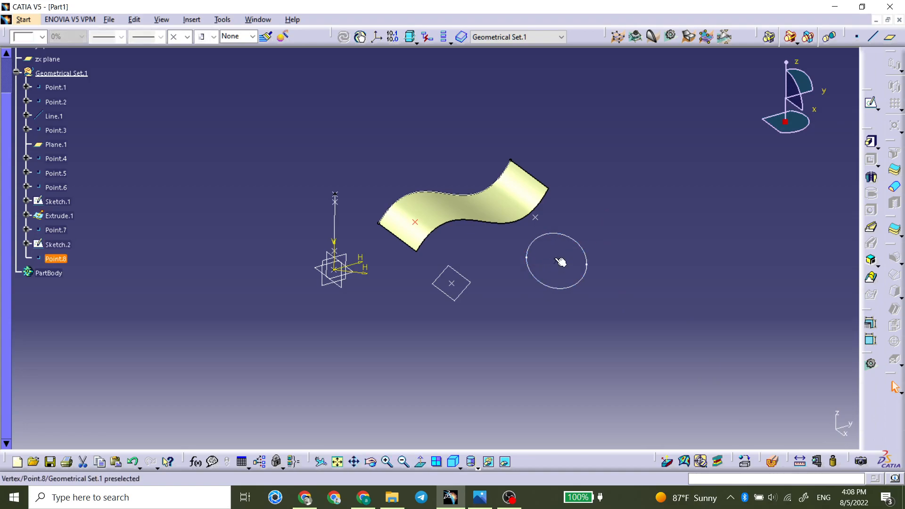
click(648, 254)
click(552, 234)
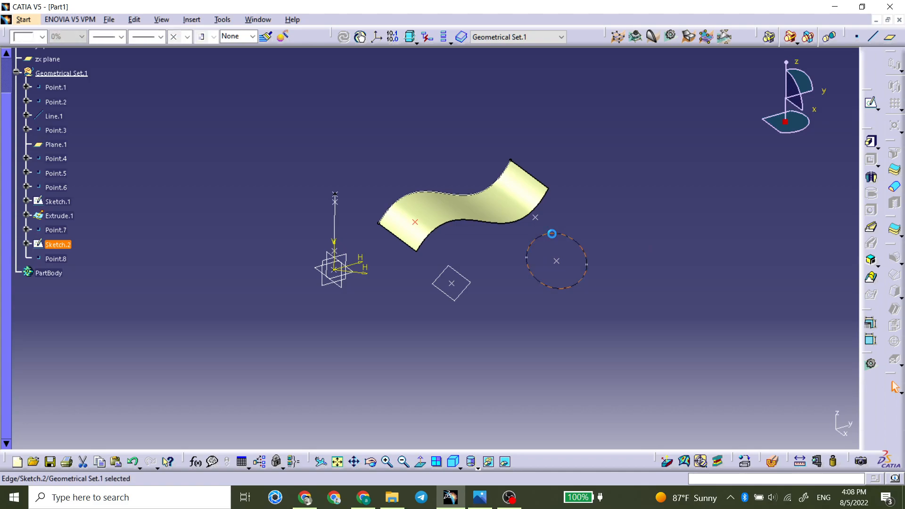
click(599, 245)
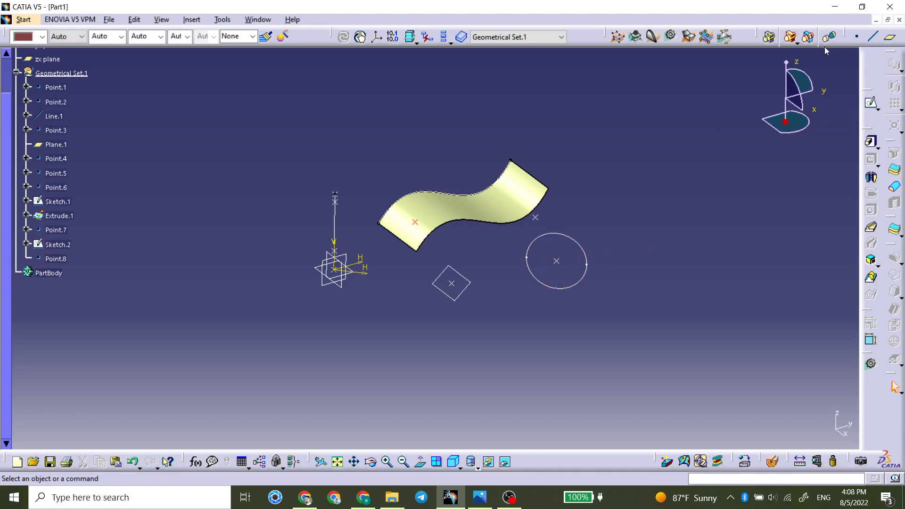
Create a Tangent on curve point on the sketched circle with the Z Component as its direction.
click(856, 37)
click(773, 395)
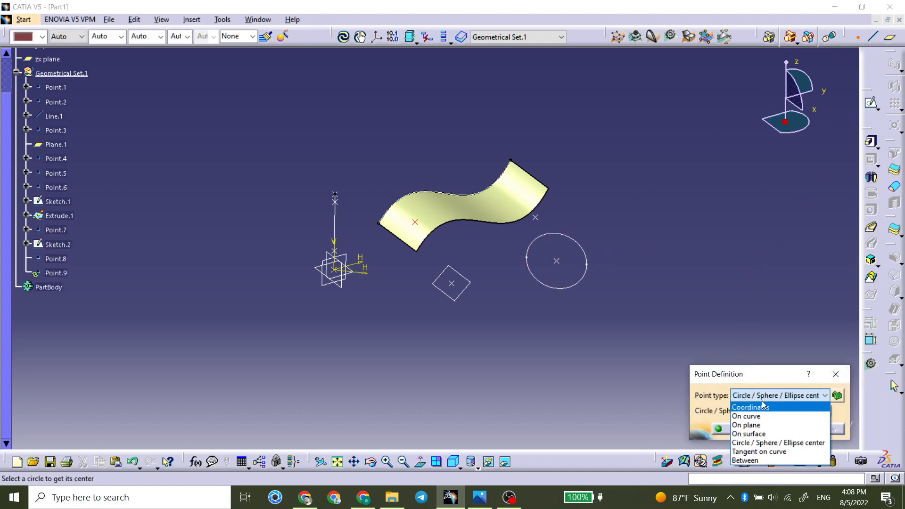
click(768, 452)
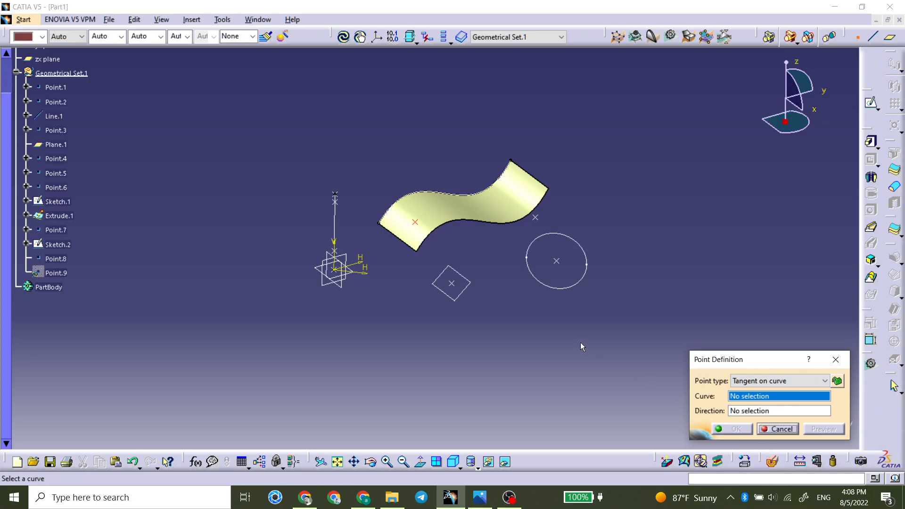
click(538, 245)
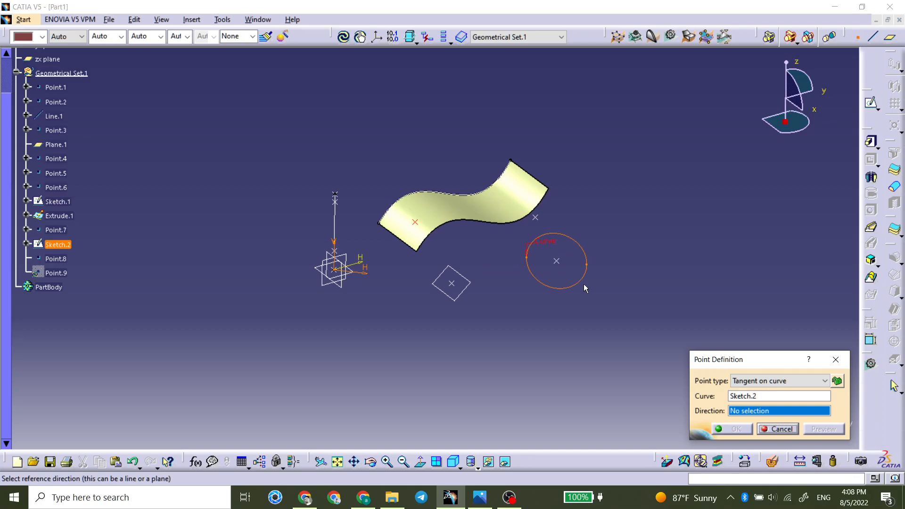
right_click(744, 410)
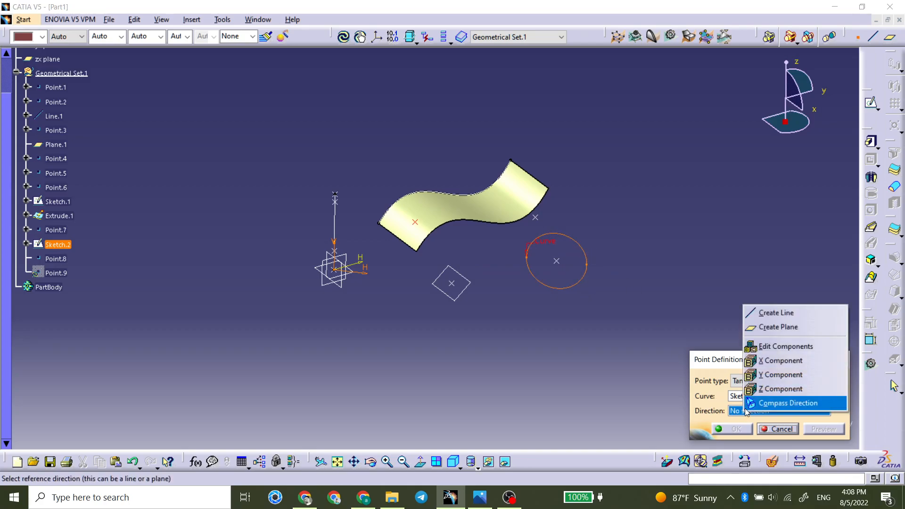
click(764, 389)
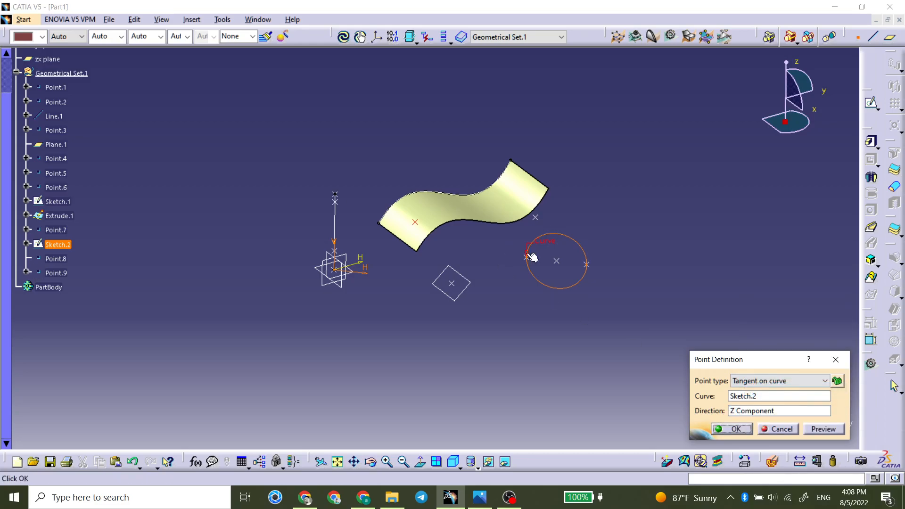
click(732, 428)
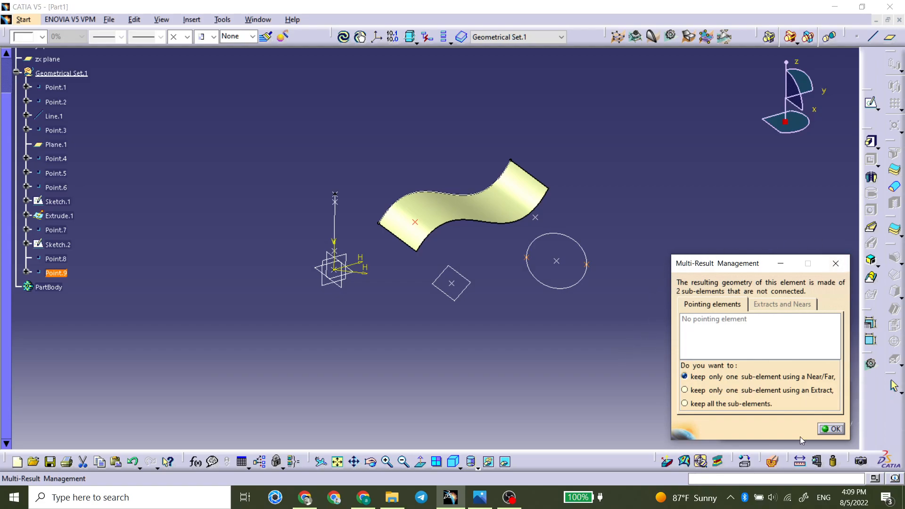
Keep only one tangent sub-element using an Extract, picking the vertex on the circle's side nearer the small plane, with point continuity.
click(718, 405)
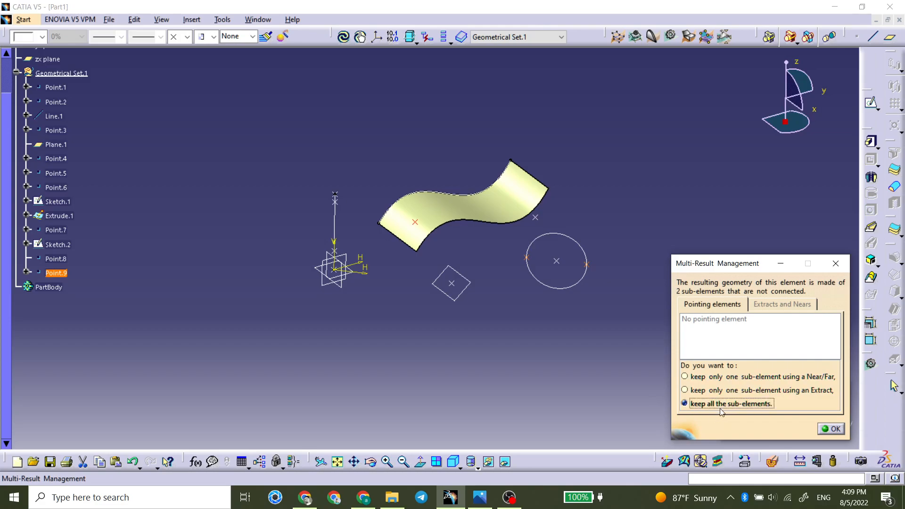
click(688, 378)
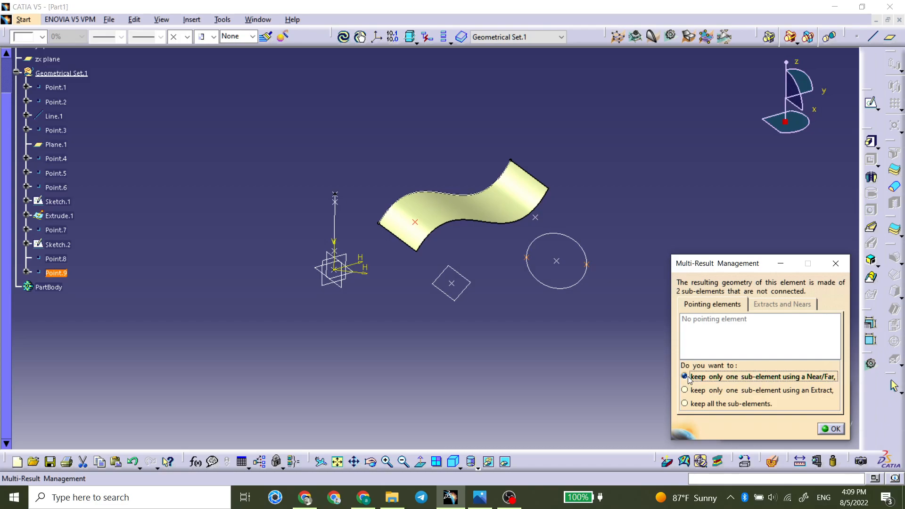
click(696, 391)
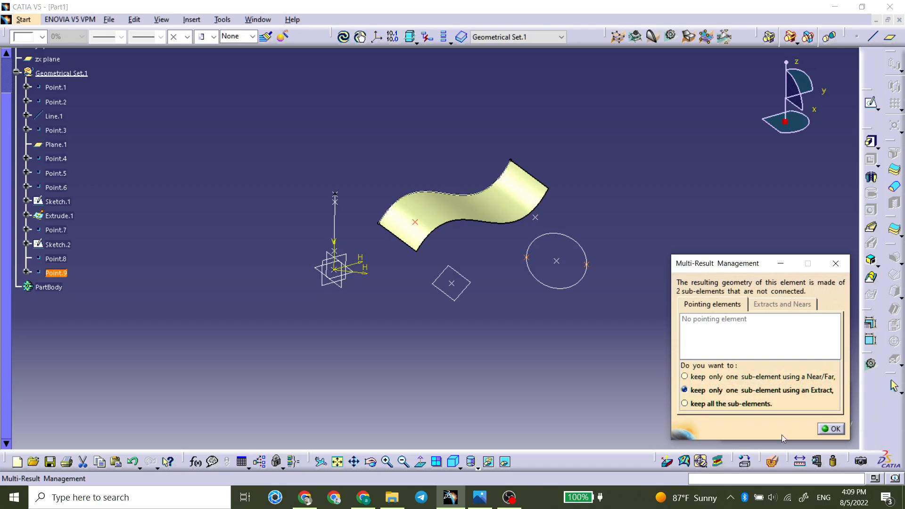
click(829, 429)
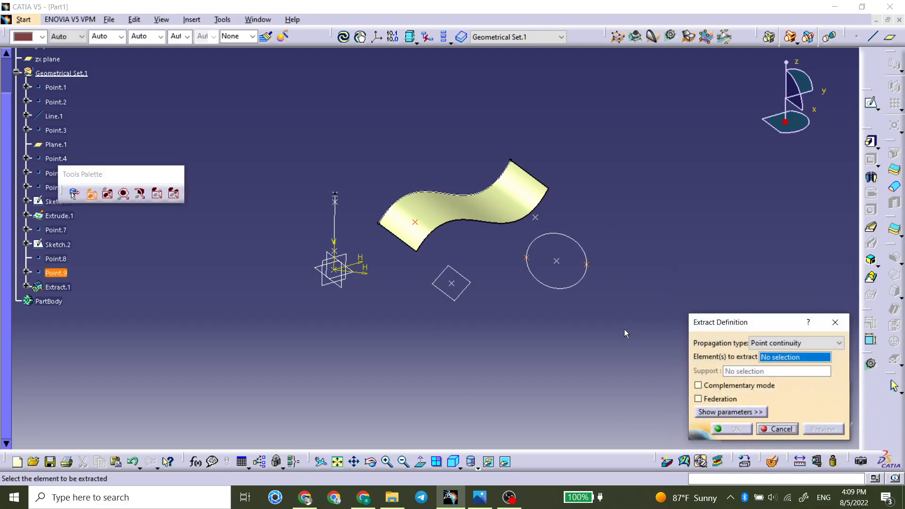
click(527, 258)
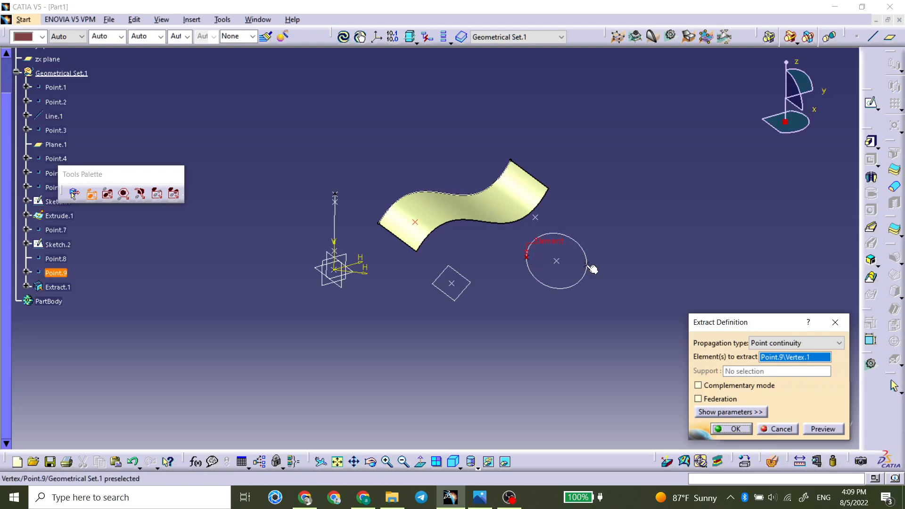
click(731, 428)
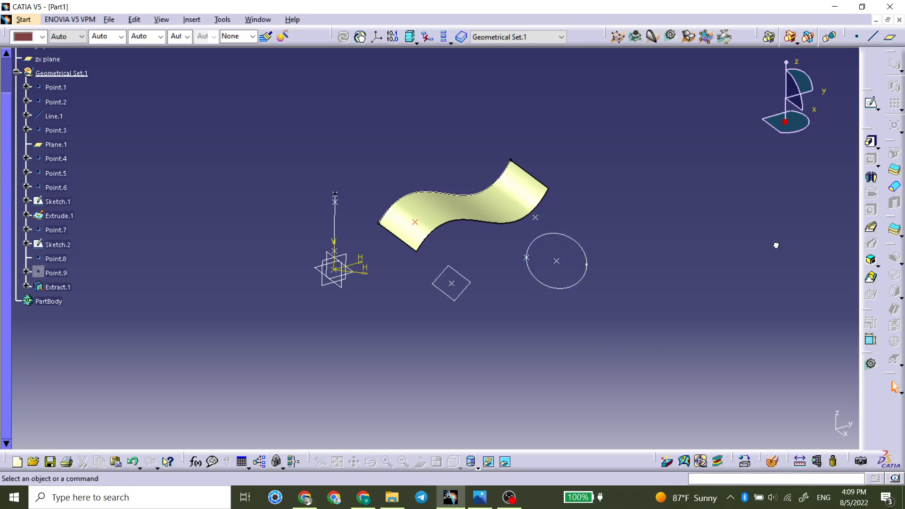
click(528, 255)
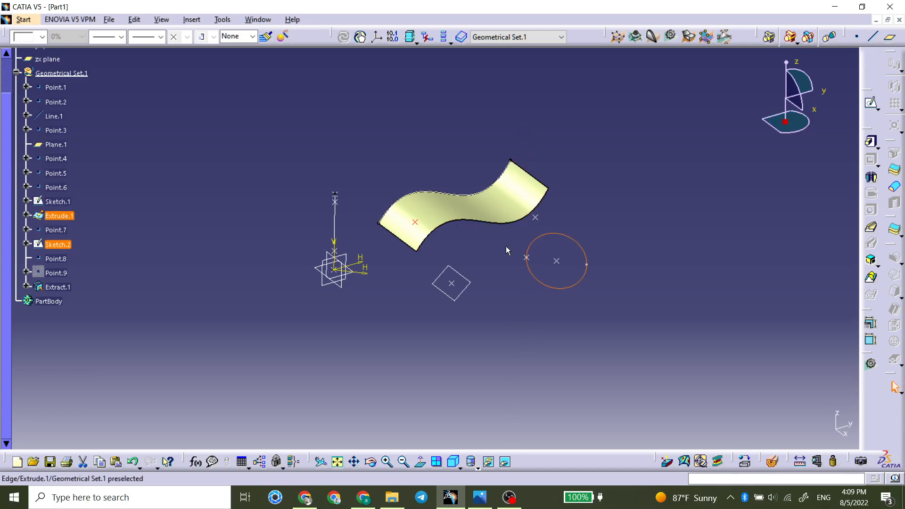
click(527, 258)
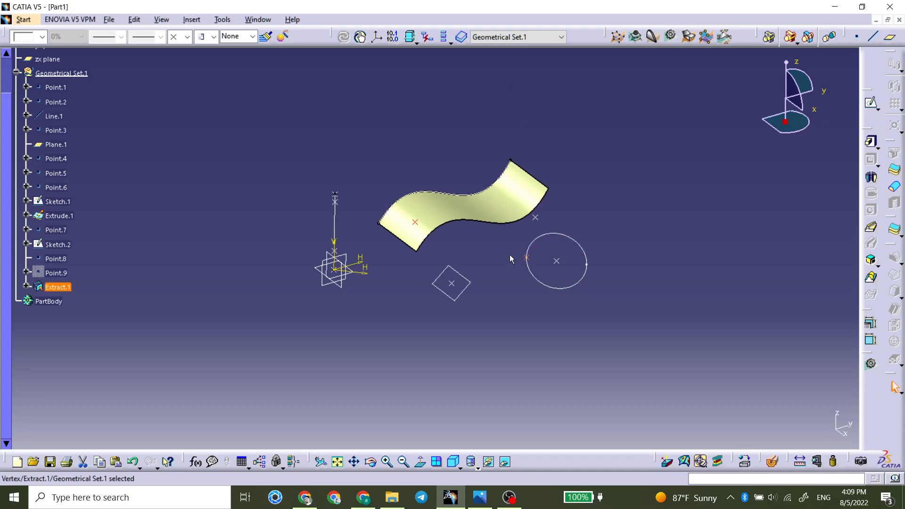
click(782, 200)
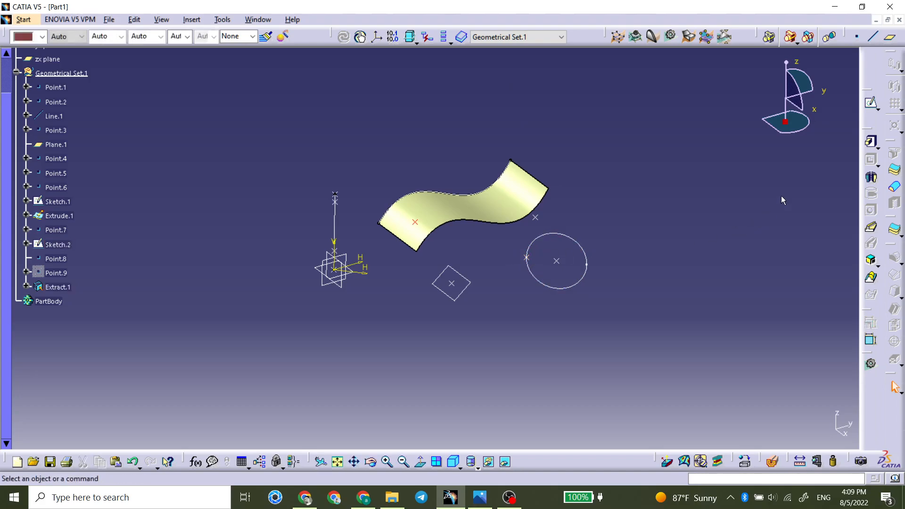
Create a Between point from the circle's centre point to the extracted tangent point.
click(857, 36)
click(786, 380)
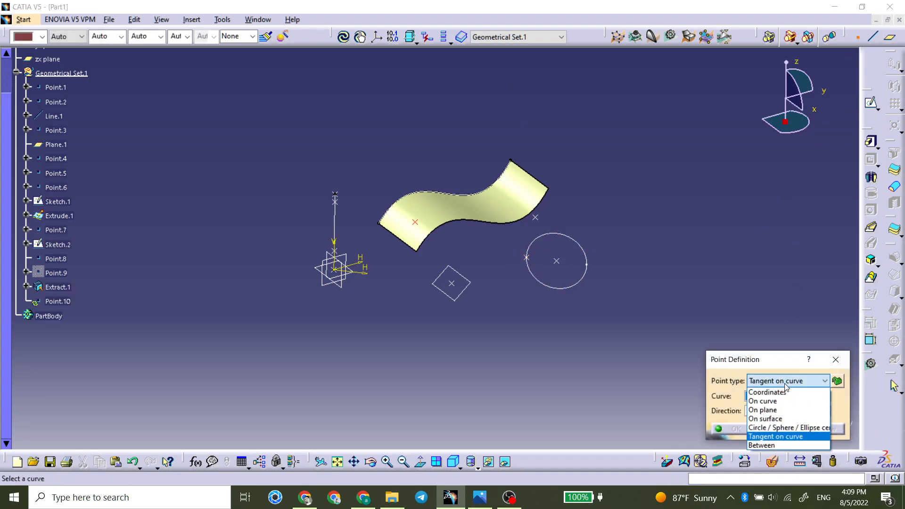
click(776, 440)
click(556, 261)
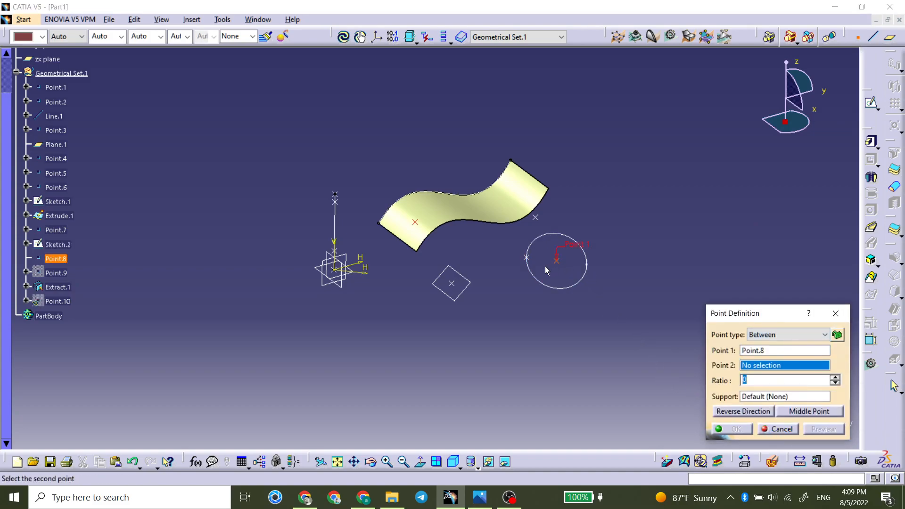
click(528, 259)
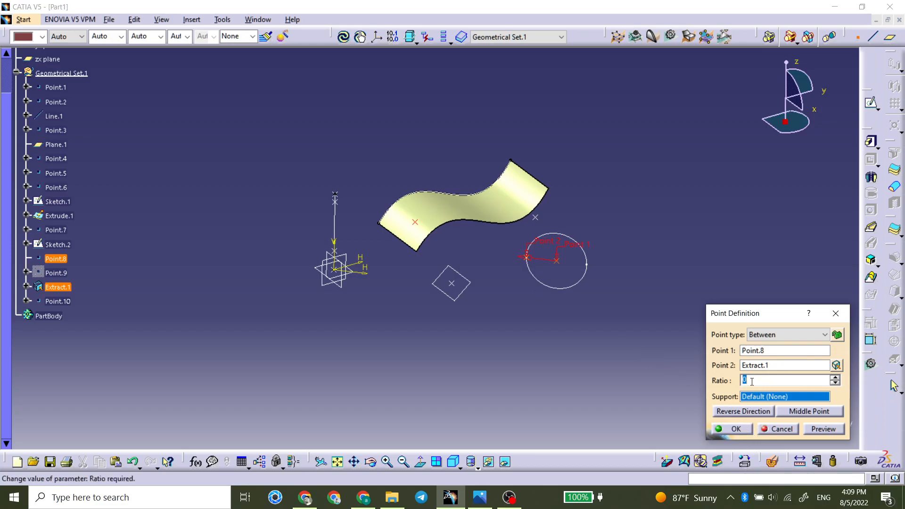
click(738, 426)
Create a second Between point with ratio 1, again from the circle's centre point to the extracted tangent point.
middle_drag(560, 372, 687, 230)
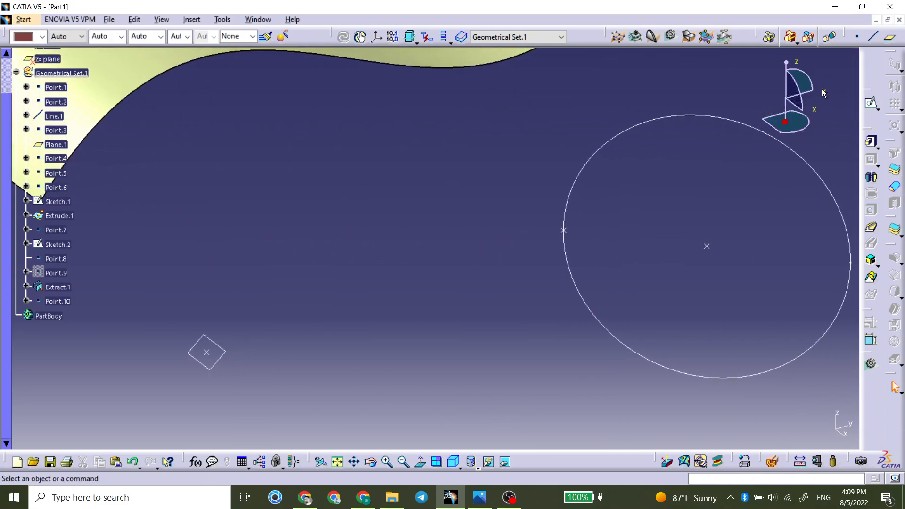
click(857, 38)
click(703, 245)
click(564, 231)
click(735, 426)
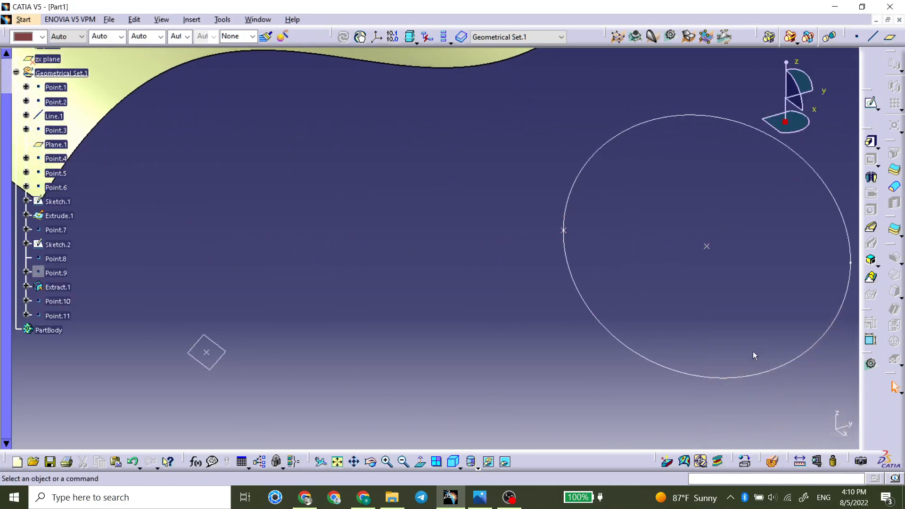
Create a Between point midway between the circle's centre point and the extracted tangent point.
click(857, 37)
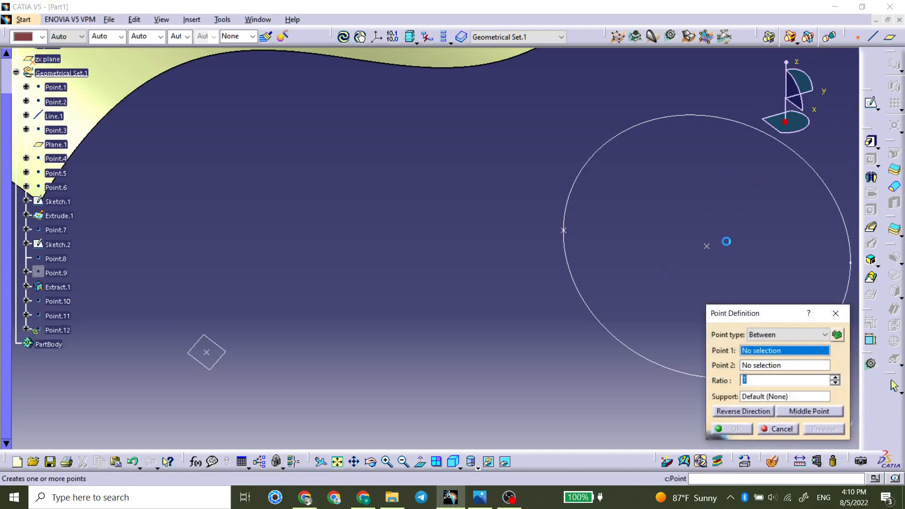
click(707, 245)
click(564, 232)
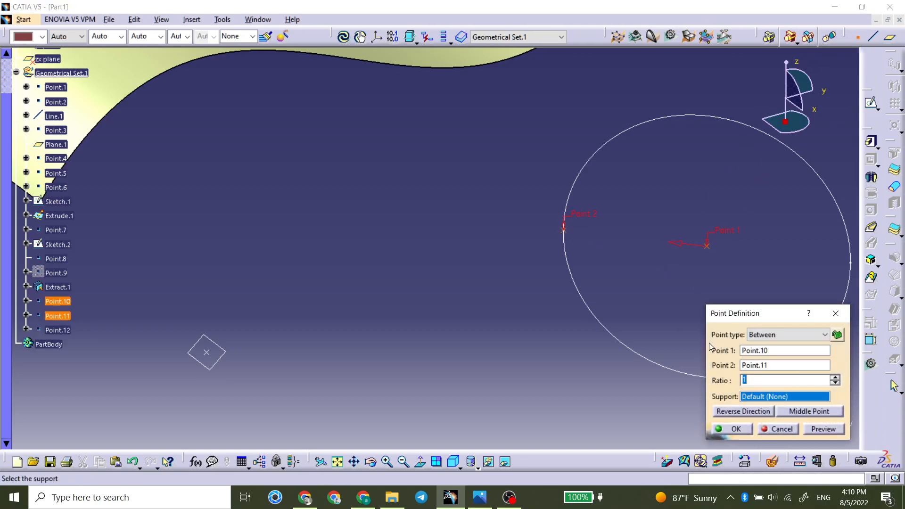
text(5)
click(732, 429)
click(635, 239)
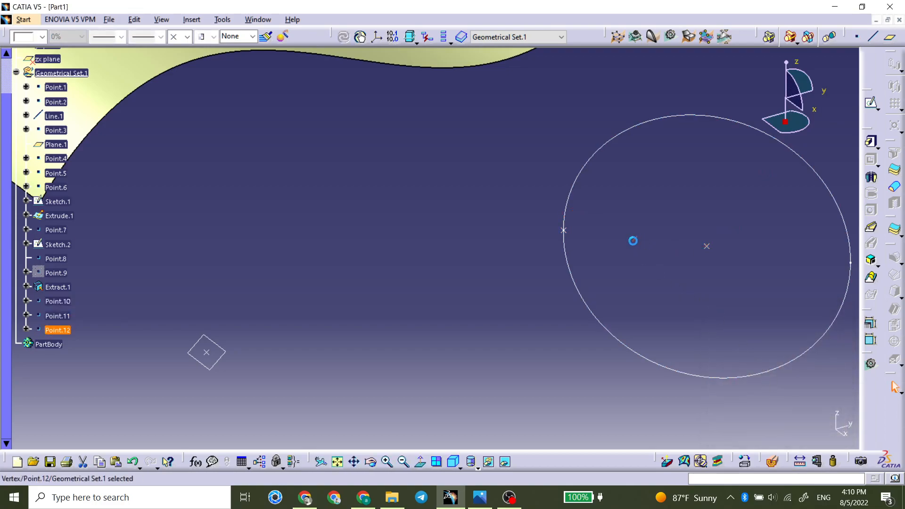
click(683, 276)
middle_drag(660, 282, 616, 271)
click(614, 279)
middle_drag(576, 228, 546, 302)
click(544, 240)
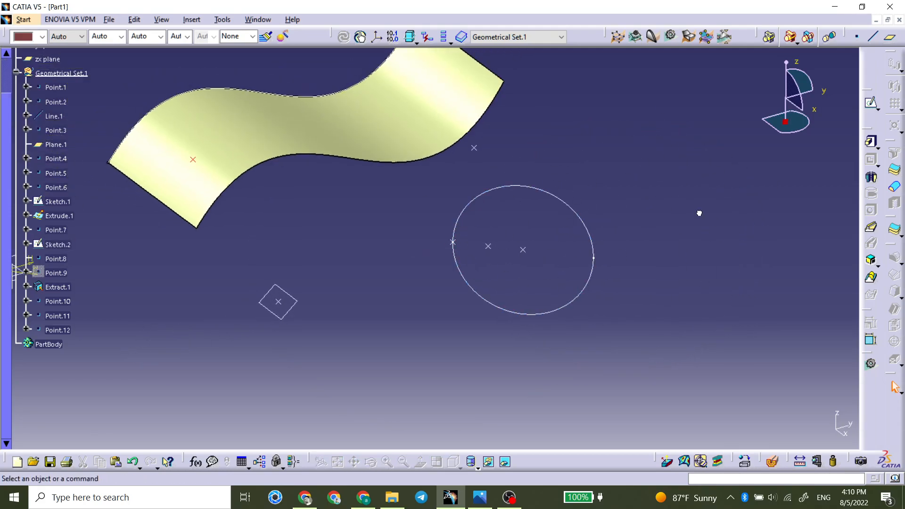
Define a Point-Direction line starting at the midpoint inside the circle, with the X Component as its direction.
click(872, 36)
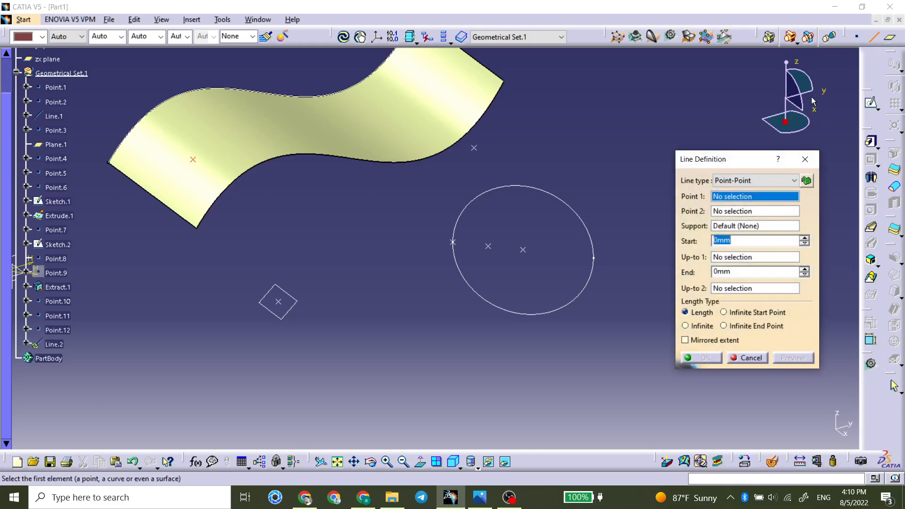
click(757, 182)
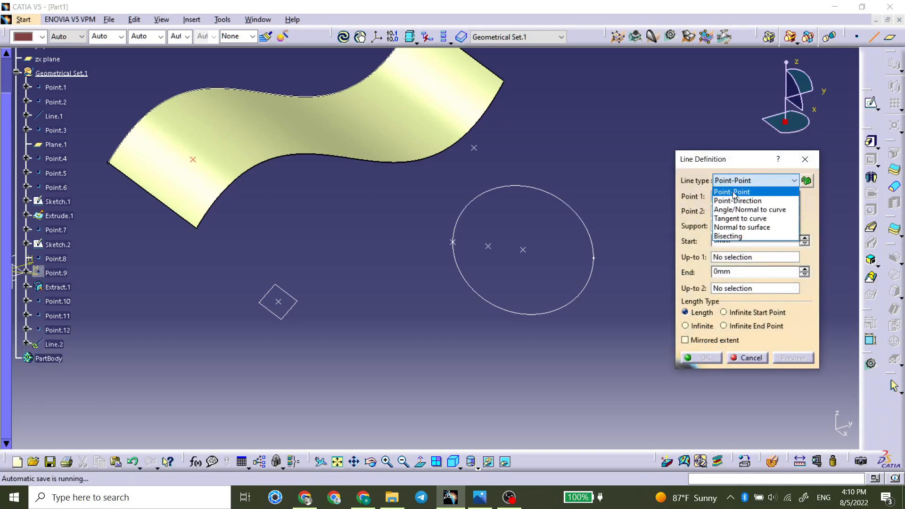
click(430, 255)
middle_drag(426, 264, 467, 287)
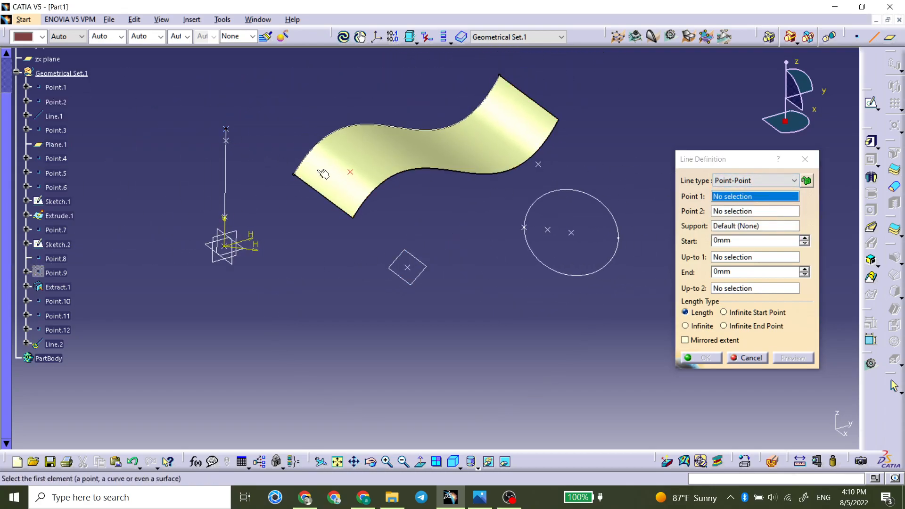
click(548, 231)
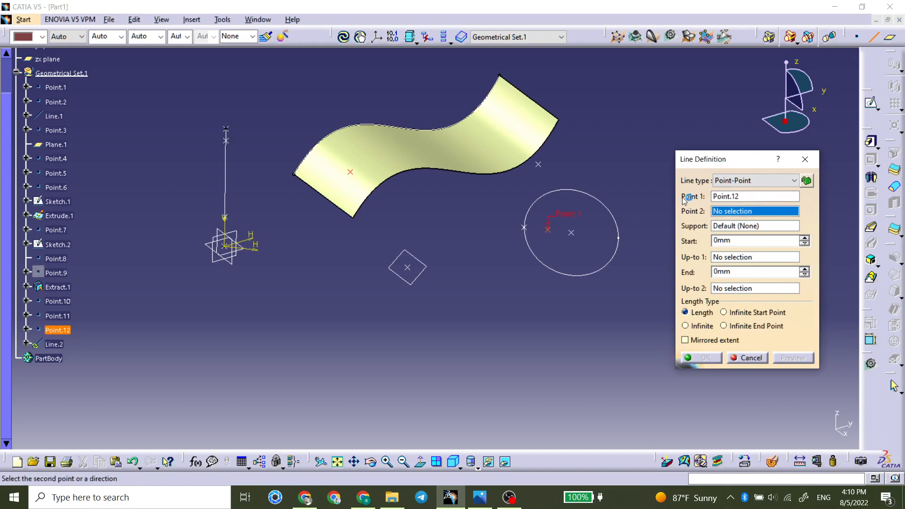
click(766, 181)
click(764, 201)
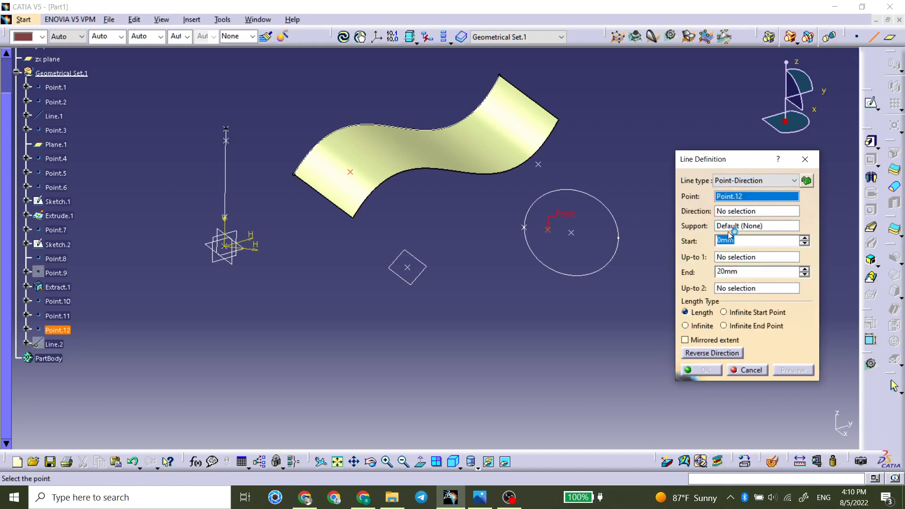
click(738, 212)
right_click(738, 216)
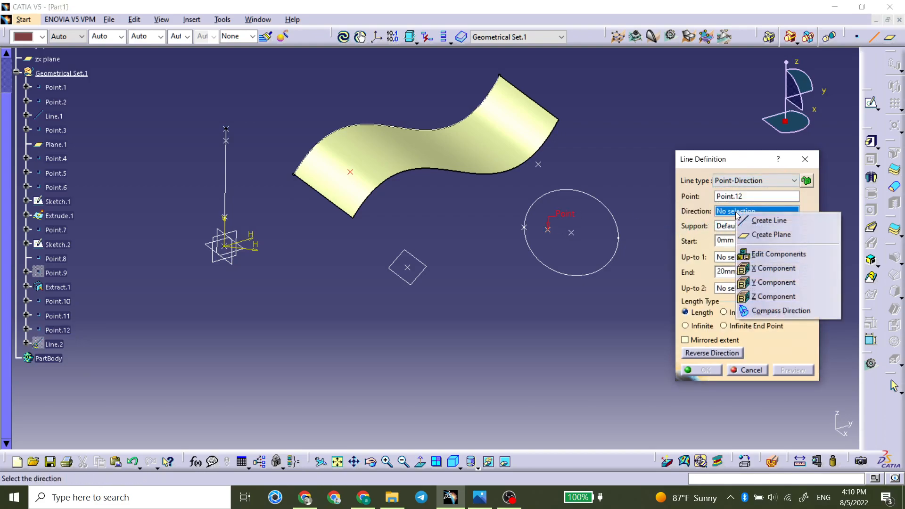
click(760, 265)
Set the line's end to 100 mm and create it.
middle_drag(601, 222, 595, 262)
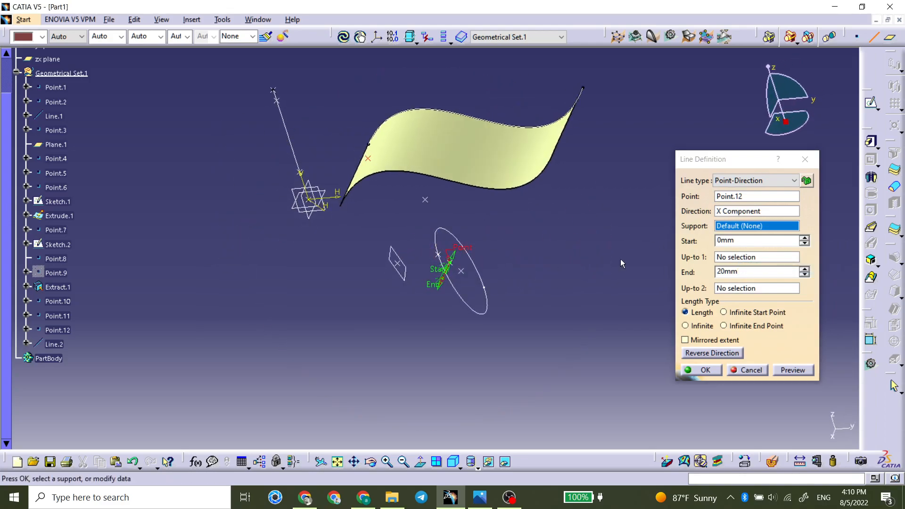
double_click(759, 267)
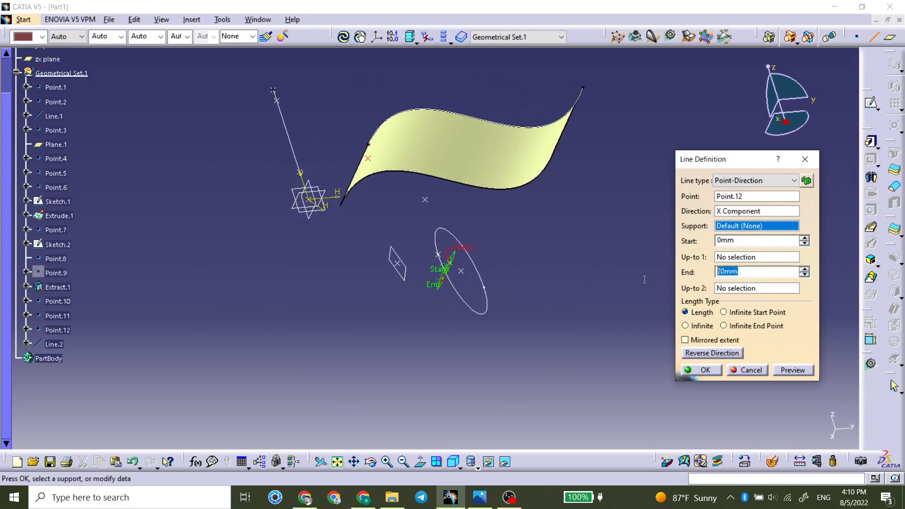
text(10)
key(Return)
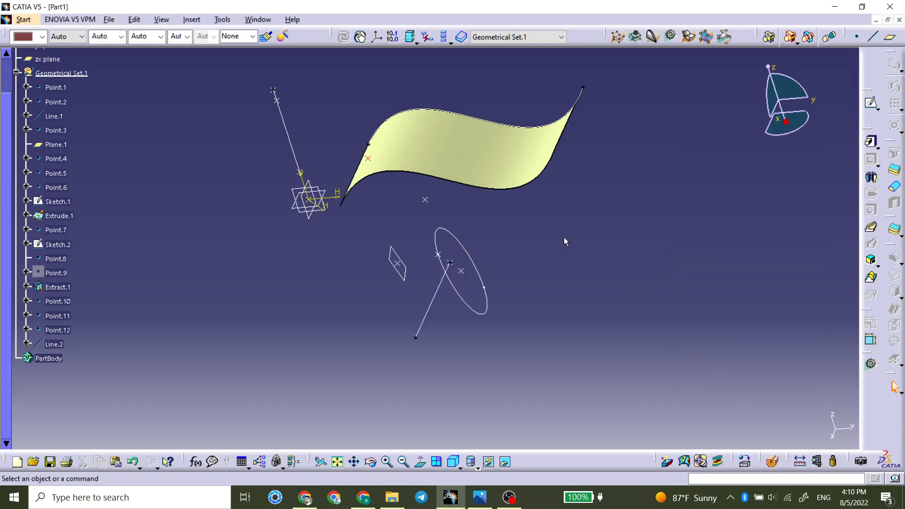
middle_drag(534, 261, 616, 193)
Define an Angle/Normal to curve line, with the X-direction line as its curve and the midpoint inside the circle as its point.
click(874, 37)
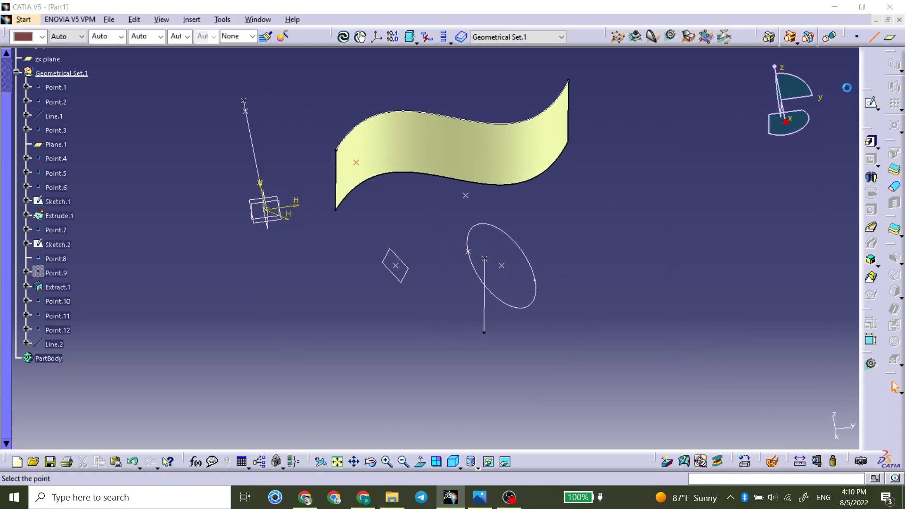
click(746, 181)
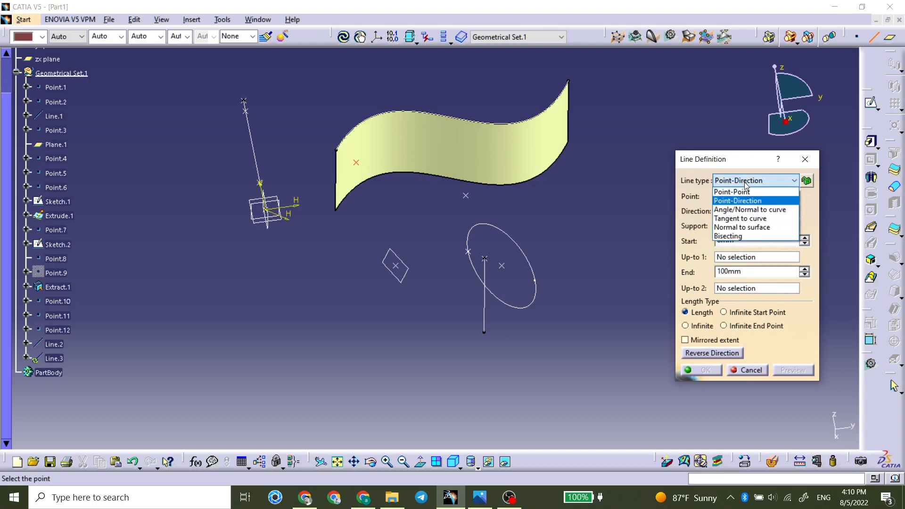
click(754, 210)
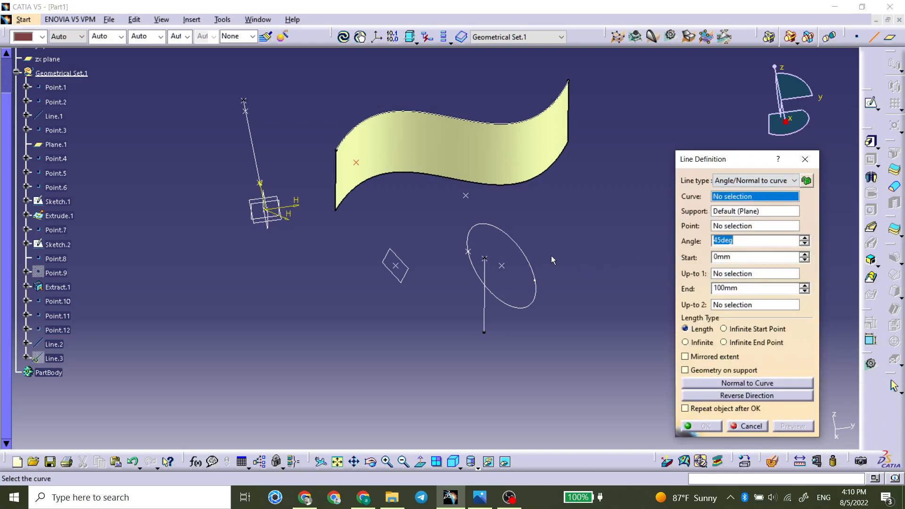
click(485, 279)
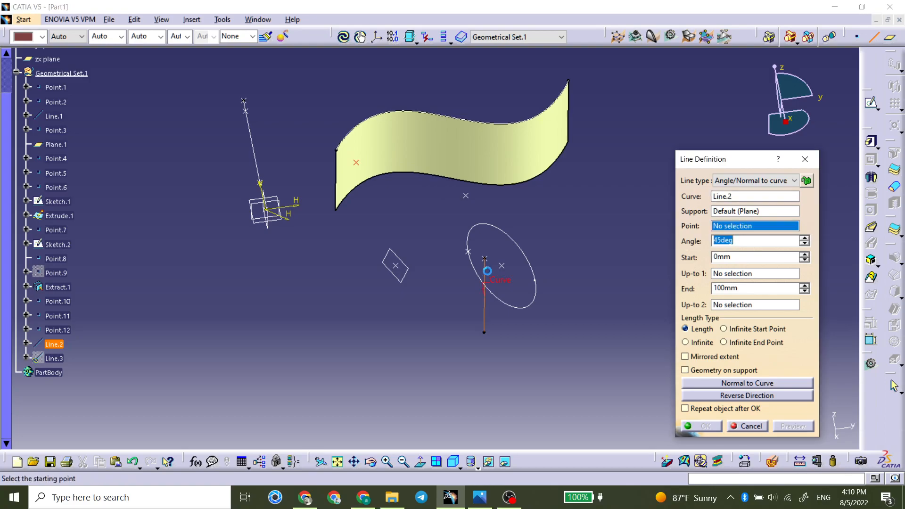
click(485, 258)
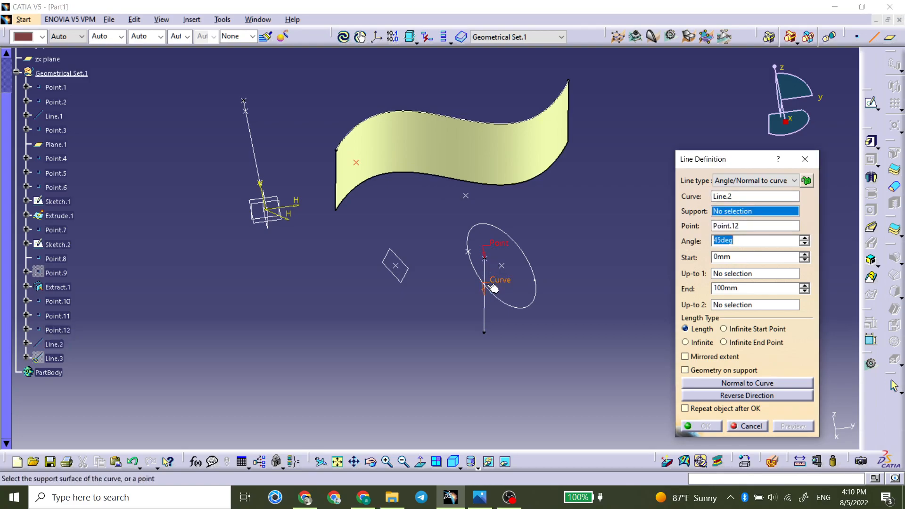
Try the small plane as the angled line's support, and replace it with the XY plane.
click(409, 268)
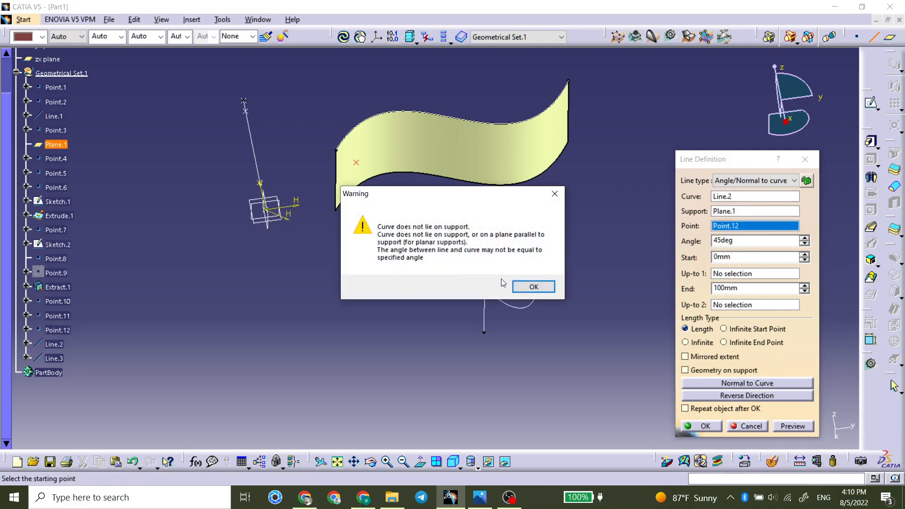
click(533, 286)
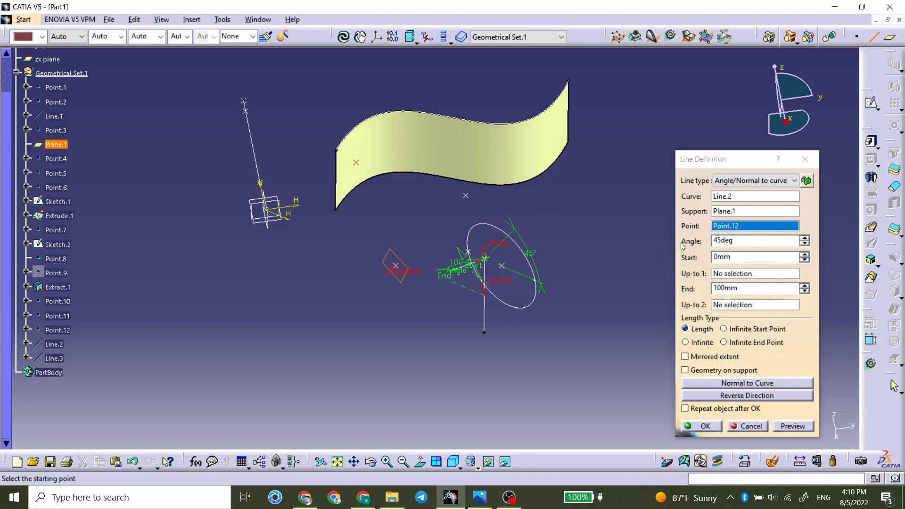
click(726, 211)
right_click(726, 212)
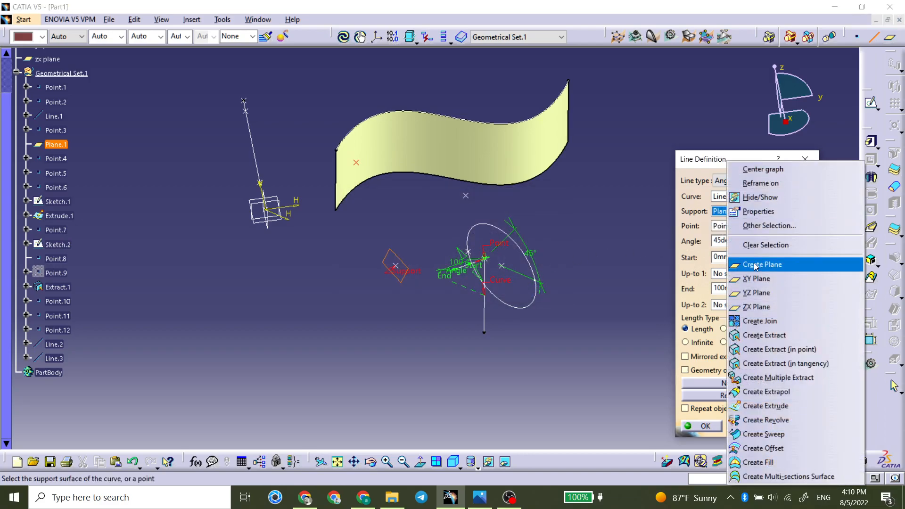
click(751, 279)
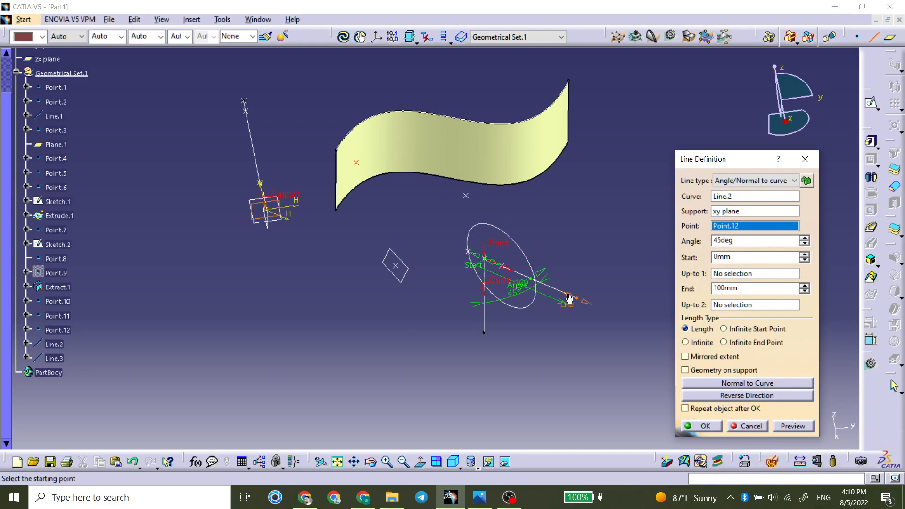
Set the line's angle to 90 degrees and create it with a 100 mm end.
drag(543, 271, 482, 310)
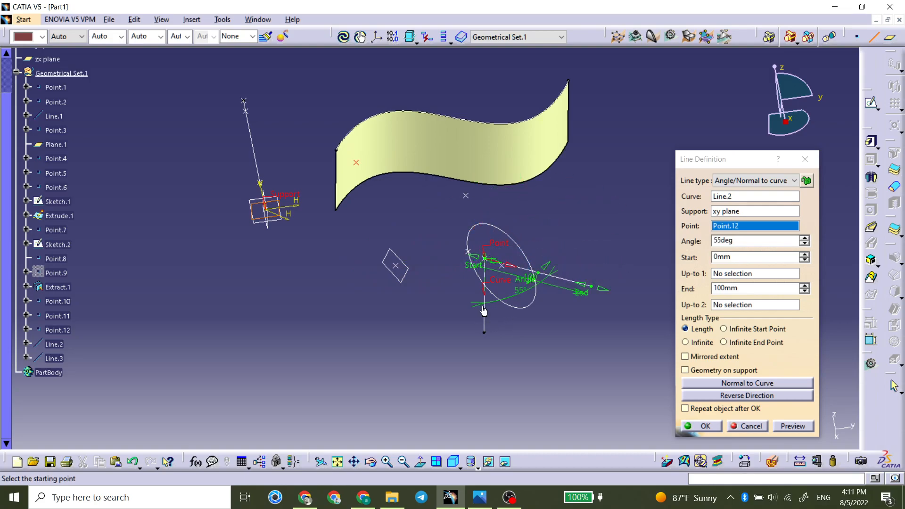
drag(548, 281, 551, 244)
drag(743, 242, 689, 244)
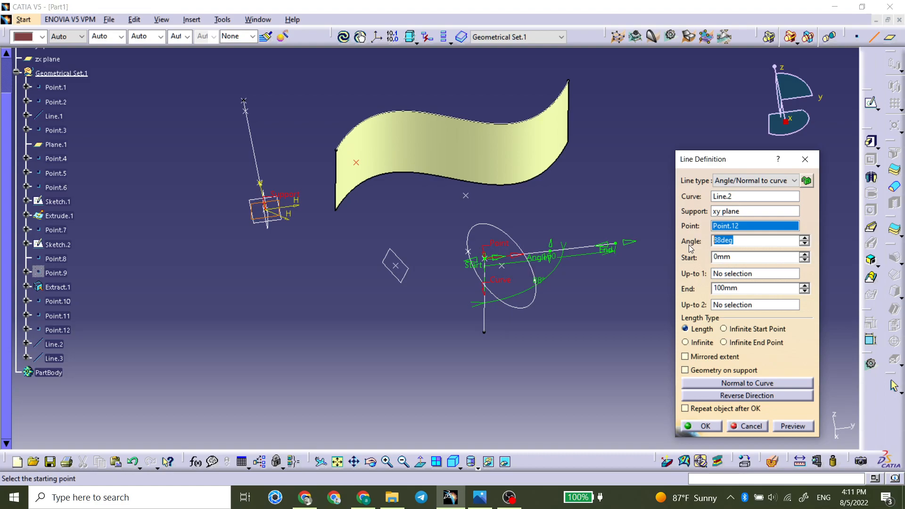
text(90)
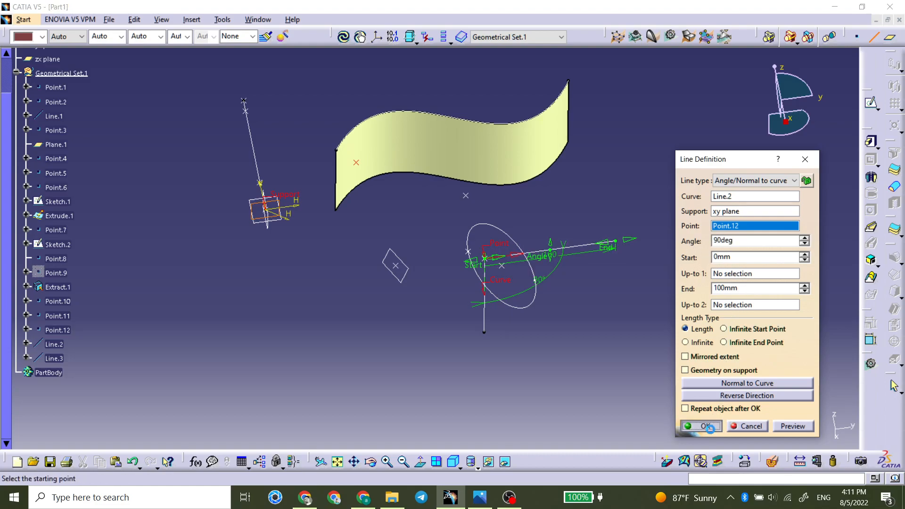
click(702, 426)
Try to define a BiTangent Tangent to curve line between the sketched circle and the wavy surface's lower edge.
click(873, 37)
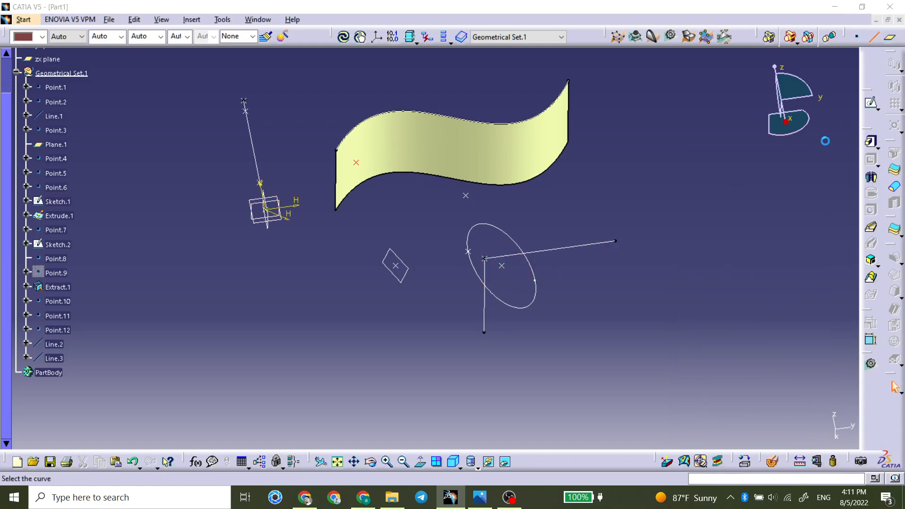
click(762, 184)
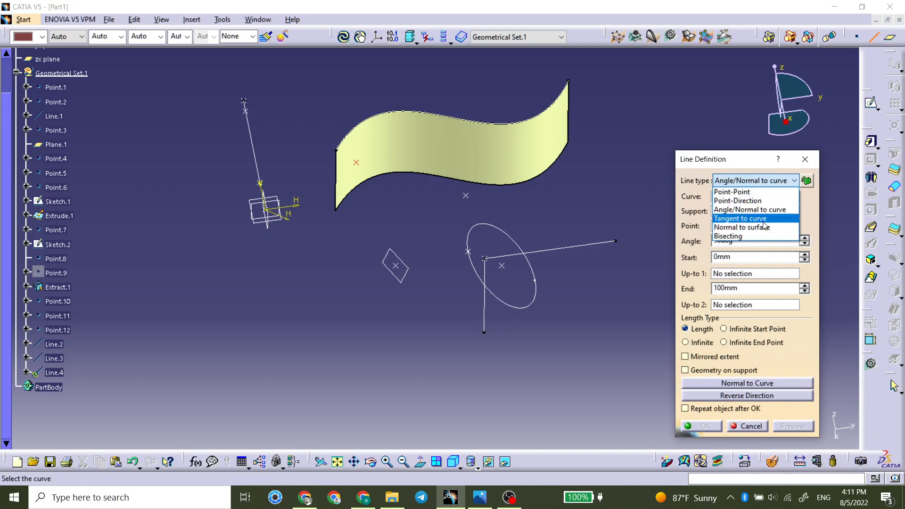
click(764, 219)
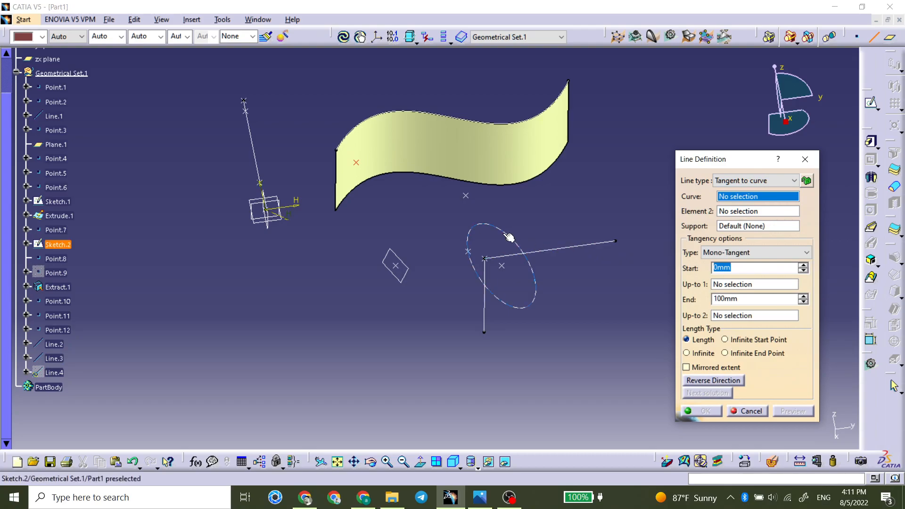
click(480, 286)
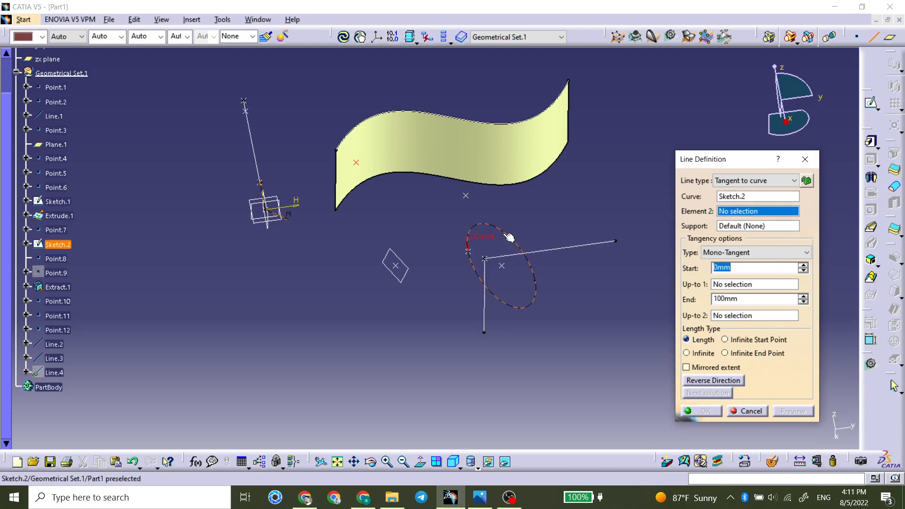
click(436, 176)
click(537, 275)
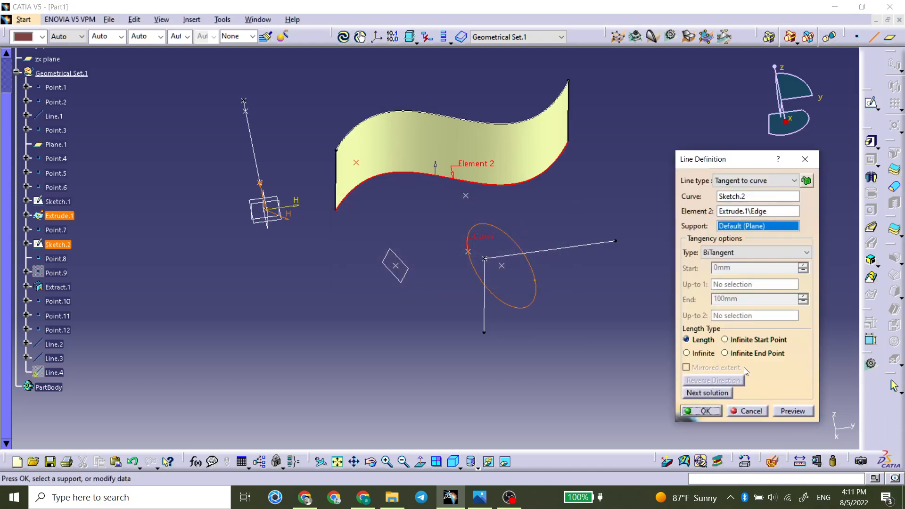
click(746, 413)
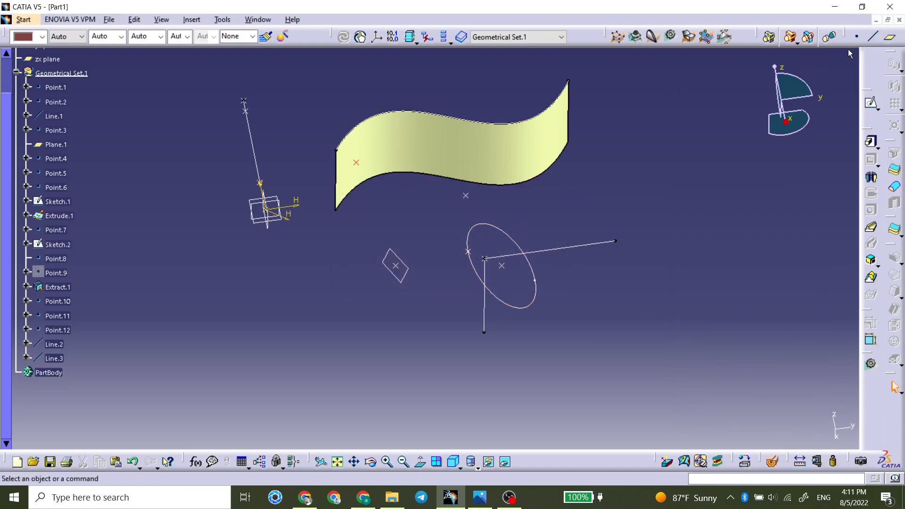
Try to define a BiTangent Tangent to curve line between the wavy surface's upper edge and the line at the origin.
click(872, 38)
click(732, 181)
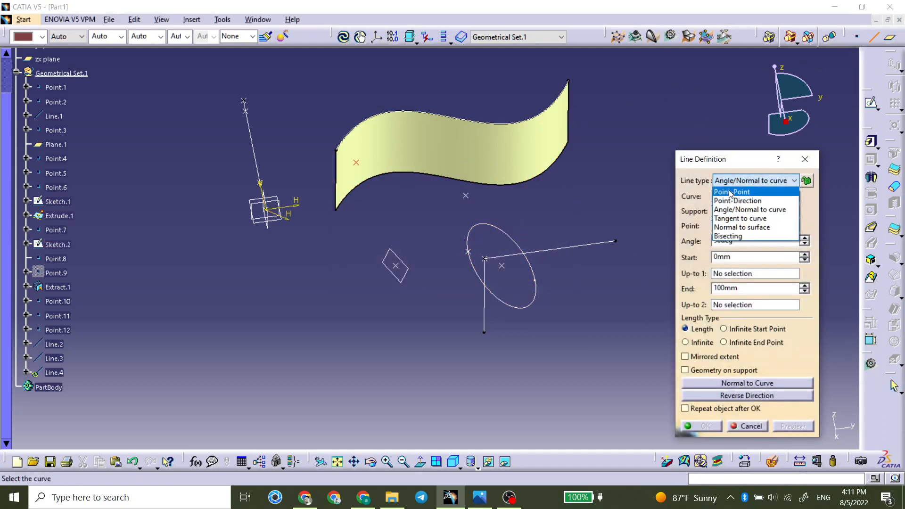
click(739, 218)
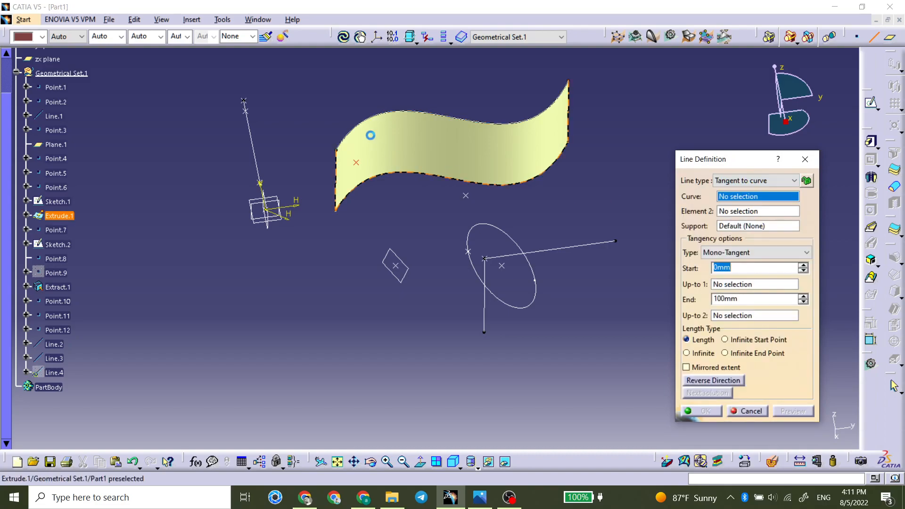
click(357, 133)
click(254, 158)
click(519, 288)
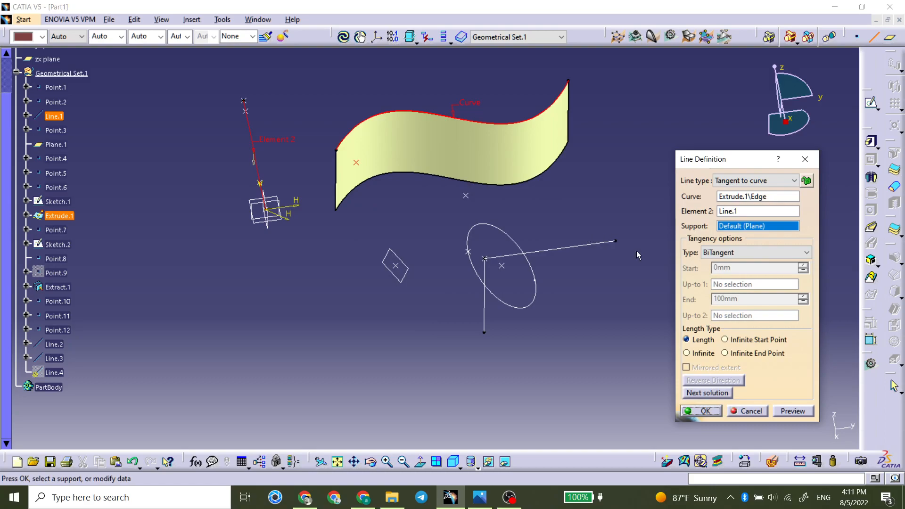
click(748, 411)
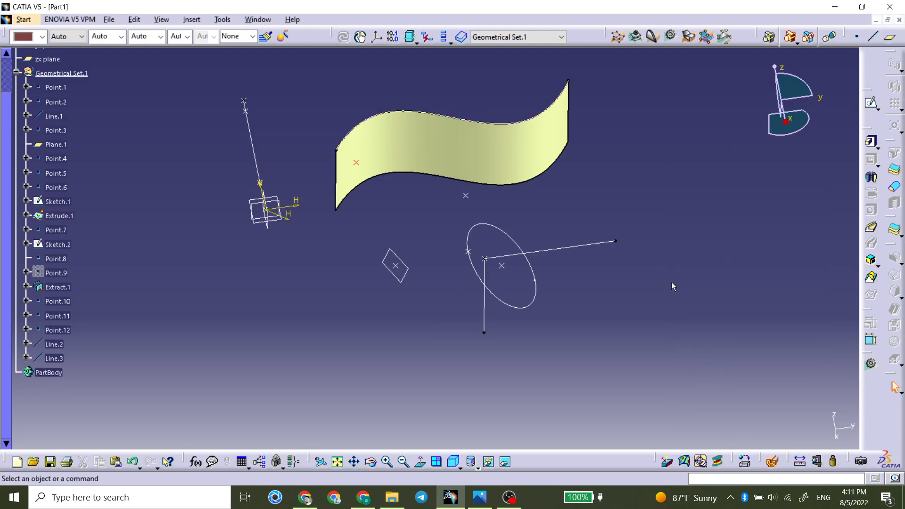
Create a Normal to surface line on the wavy surface through the point lying on it, with its end at -68 mm.
click(873, 37)
click(767, 181)
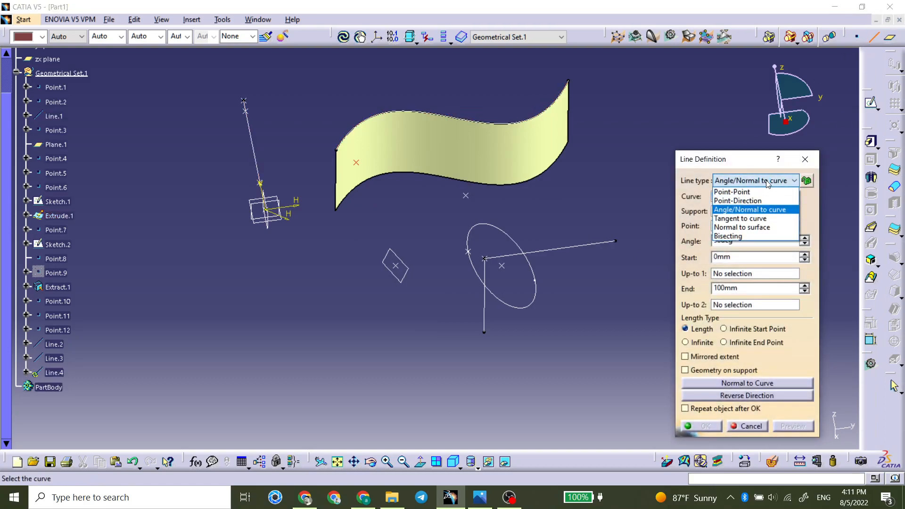
click(753, 228)
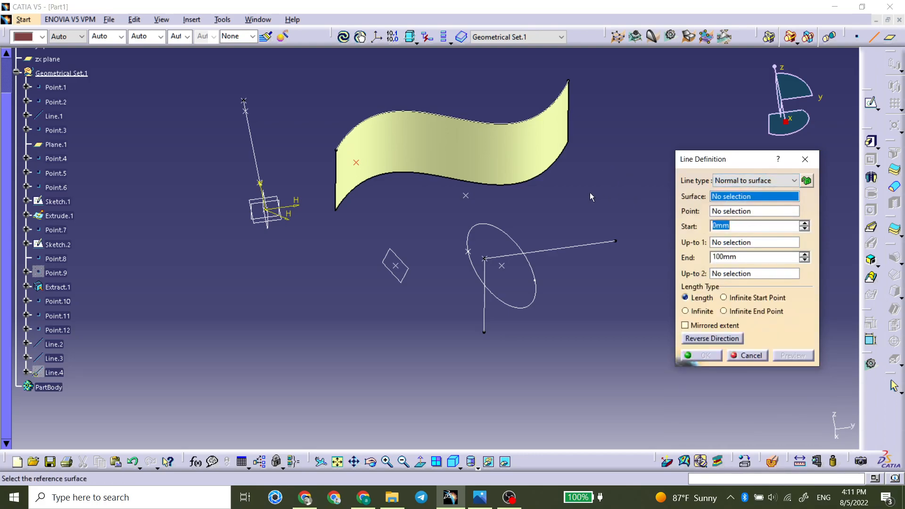
click(444, 144)
click(356, 166)
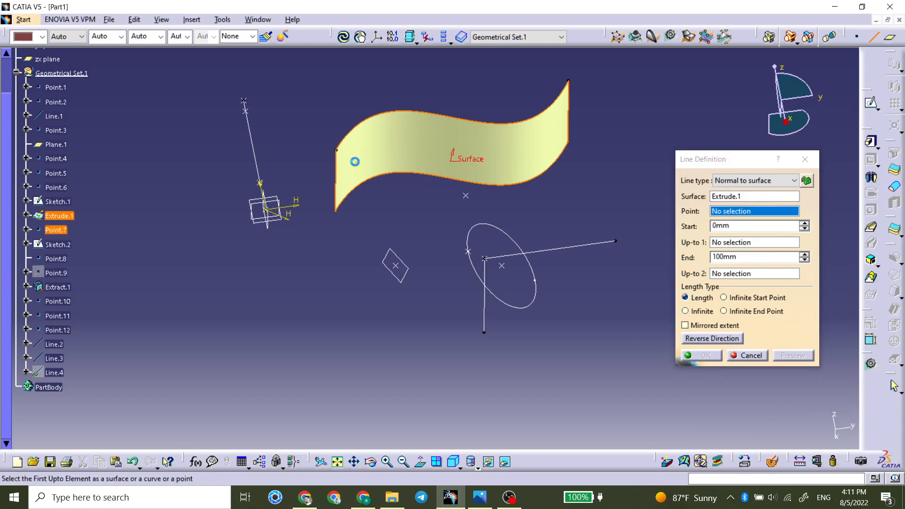
drag(449, 244, 356, 145)
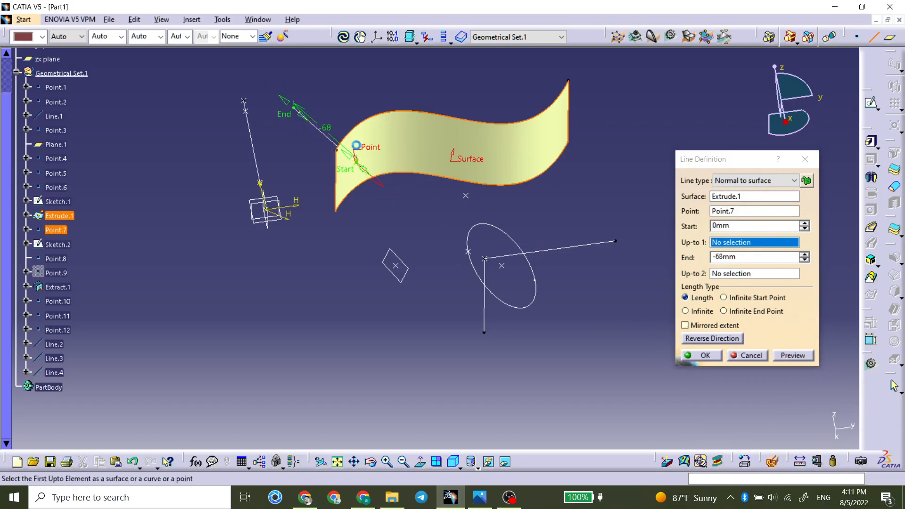
click(702, 356)
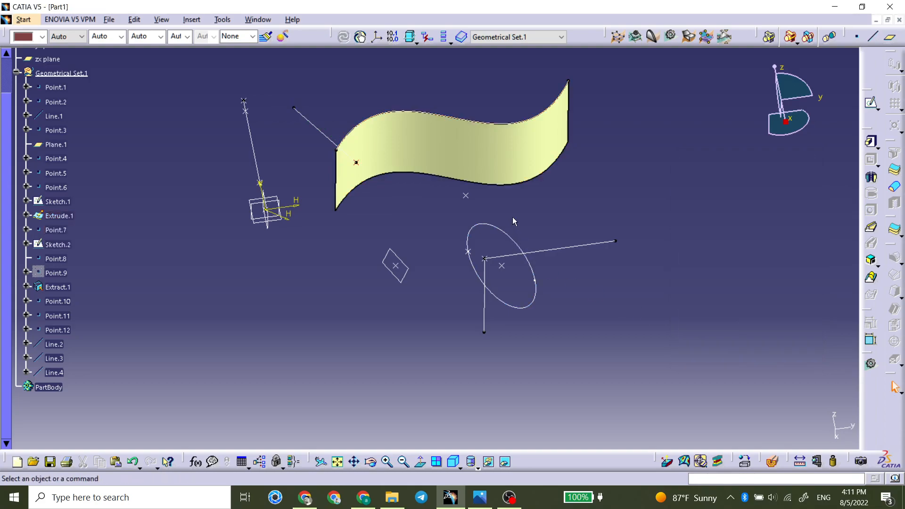
Create a Bisecting line between Line.3 and Line.2, and inspect it against the lines it bisects.
click(872, 37)
click(754, 181)
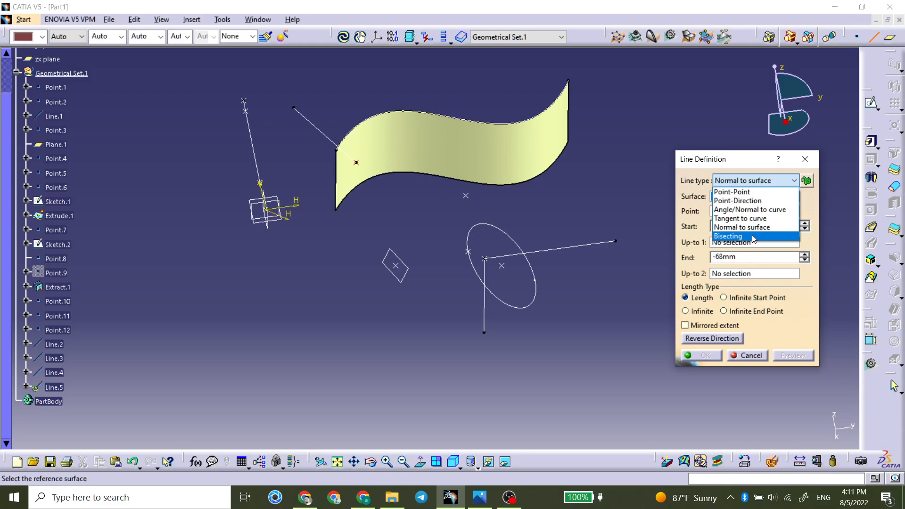
click(753, 237)
click(602, 243)
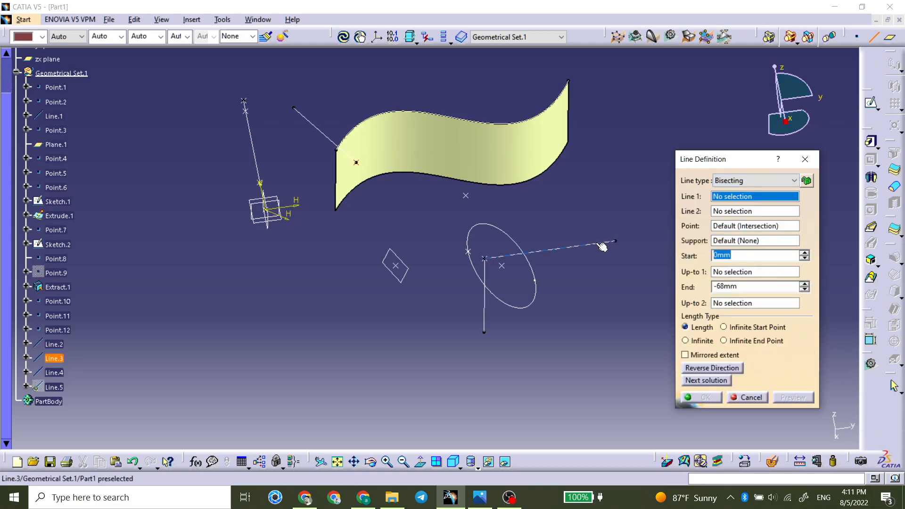
click(483, 312)
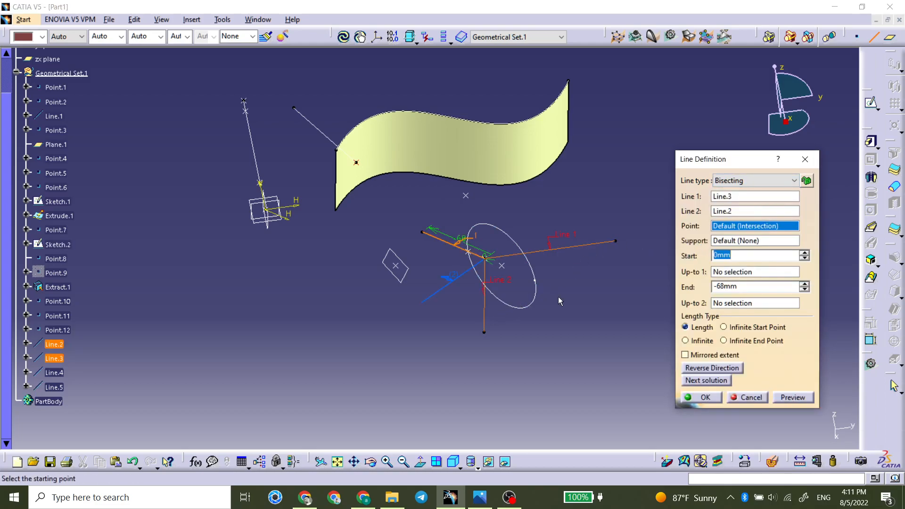
click(688, 399)
middle_drag(456, 253, 415, 235)
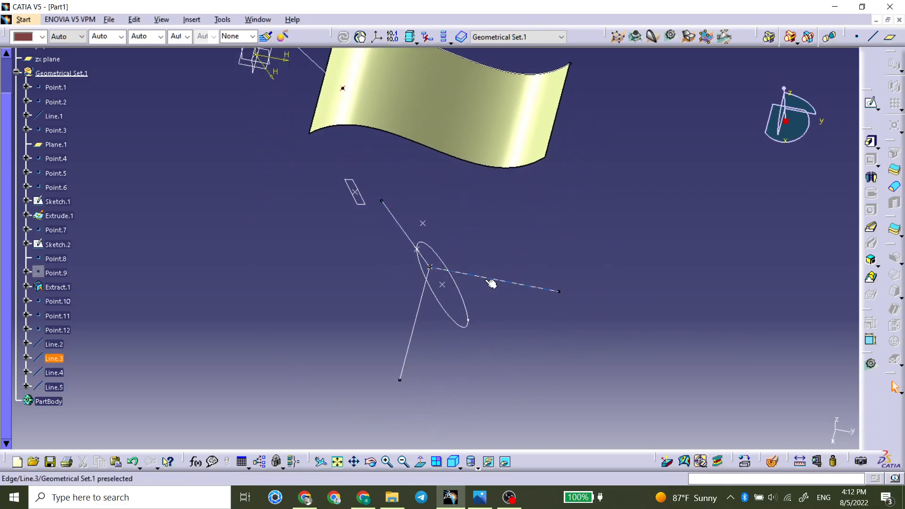
click(406, 233)
click(416, 299)
click(397, 266)
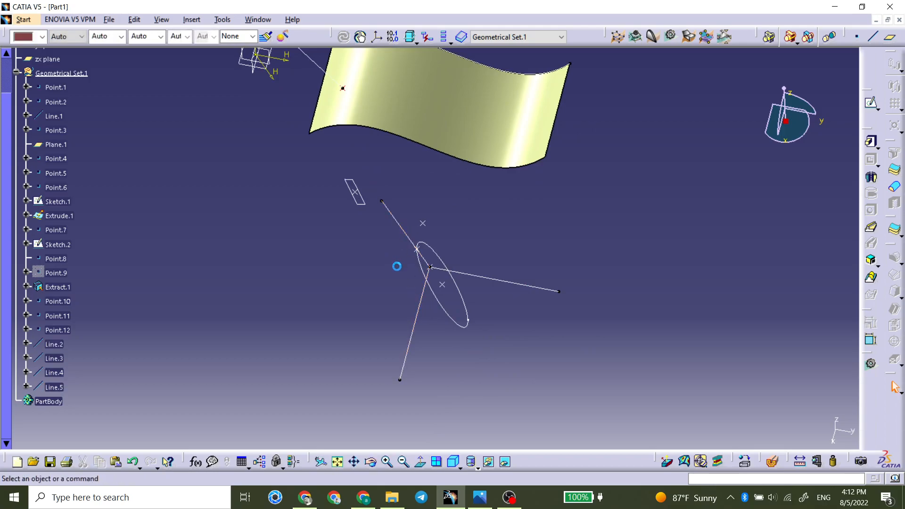
Create an Offset from plane plane above the origin's xy plane, adjusting the offset freehand in the view.
click(890, 37)
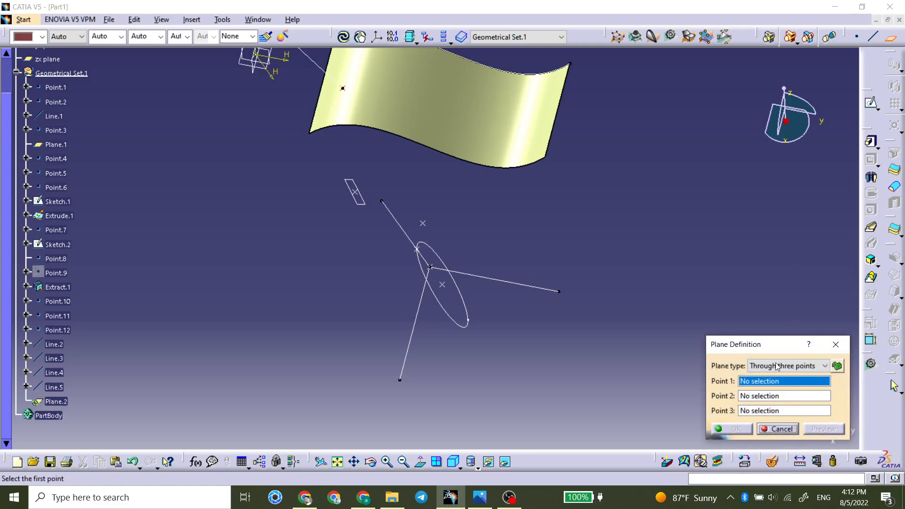
click(777, 365)
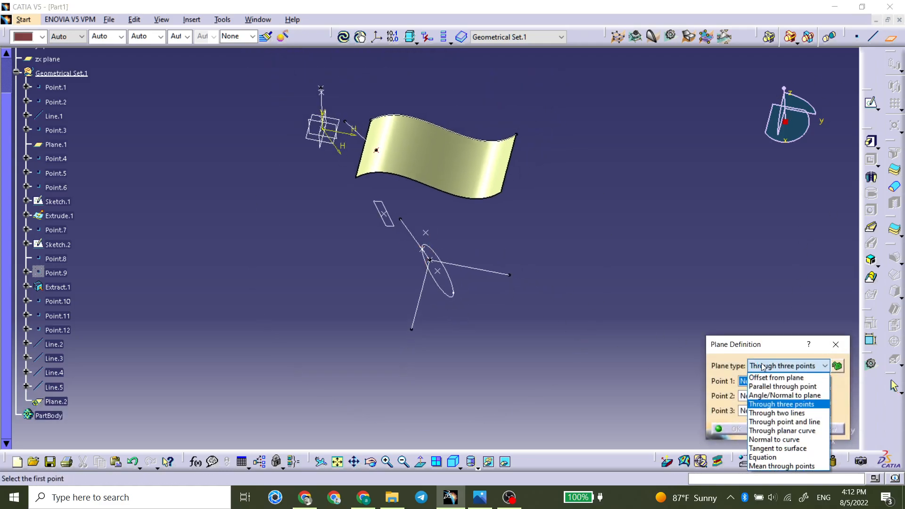
click(769, 378)
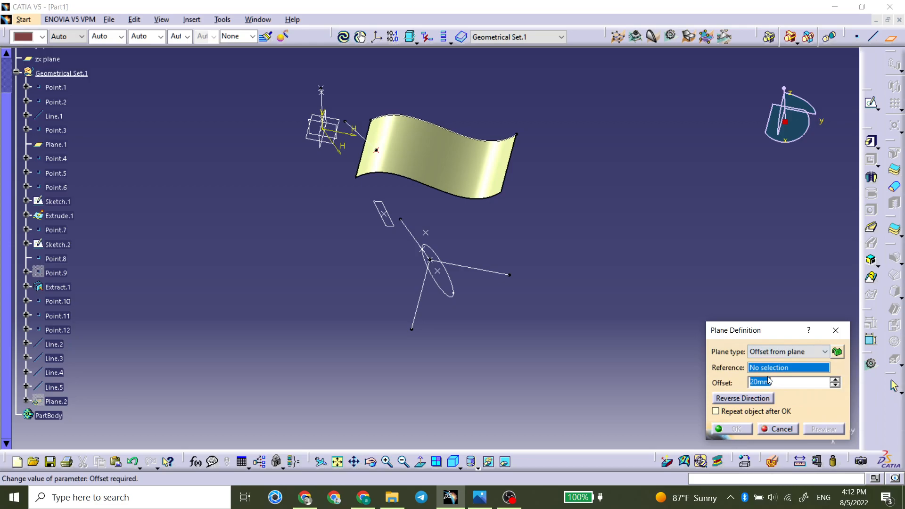
click(309, 138)
middle_drag(328, 170, 358, 159)
drag(342, 188, 398, 89)
click(734, 428)
Create a Parallel through point plane referencing the newly offset plane and passing through Point.6 near the circle.
click(891, 38)
click(809, 352)
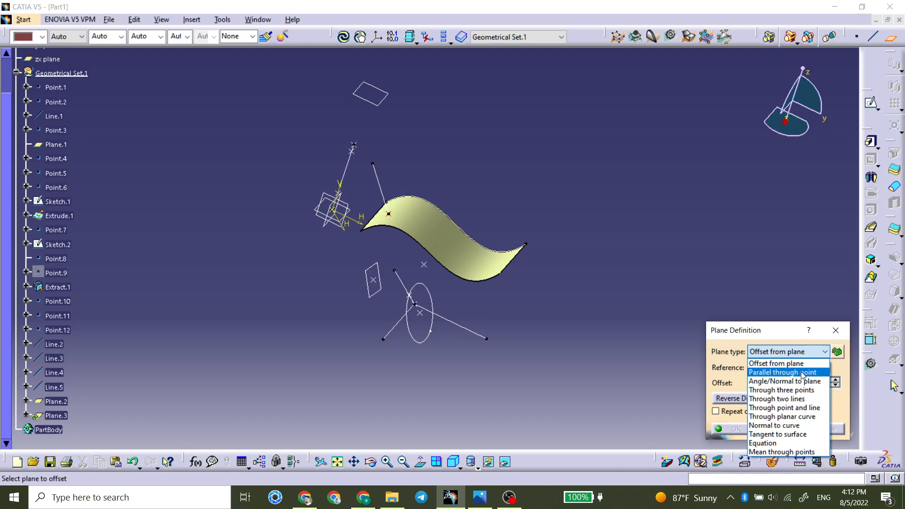
click(802, 373)
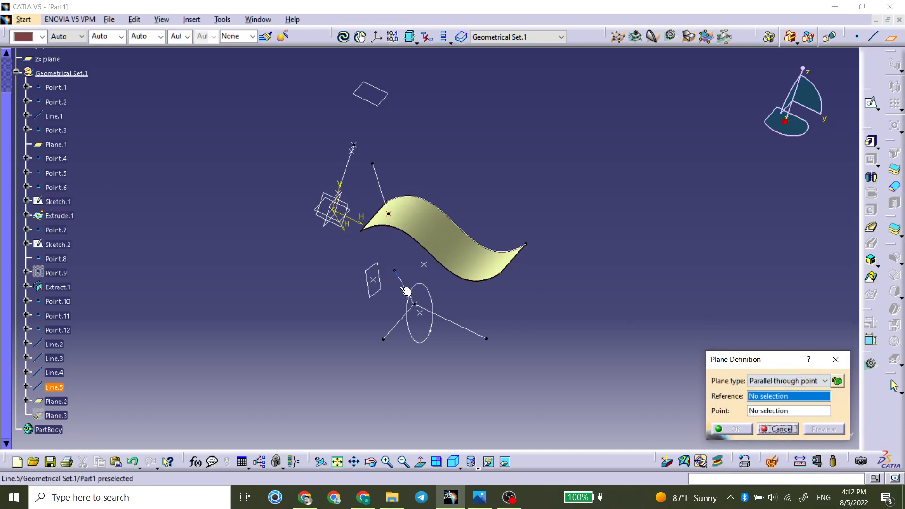
click(370, 90)
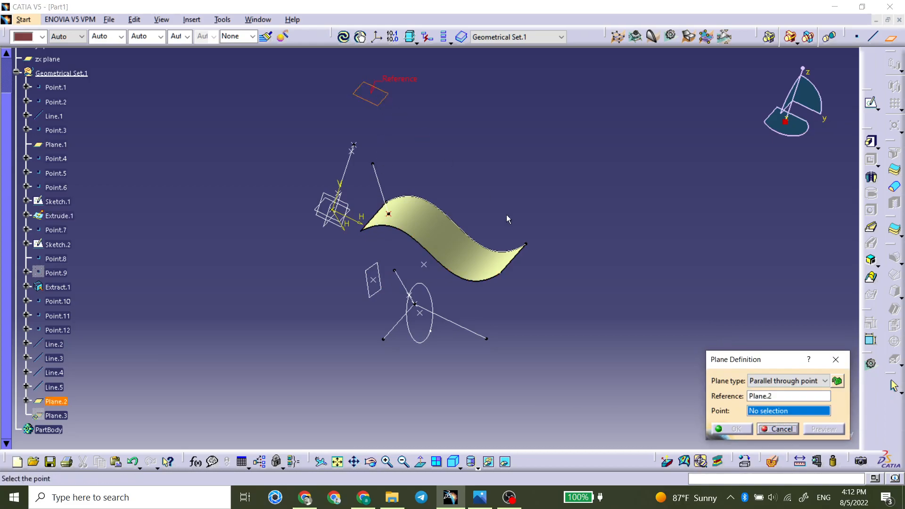
click(427, 267)
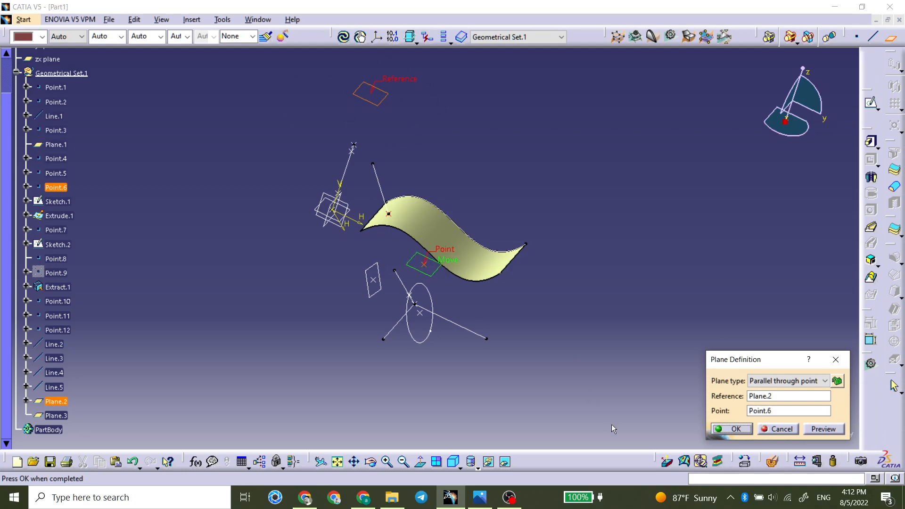
click(725, 430)
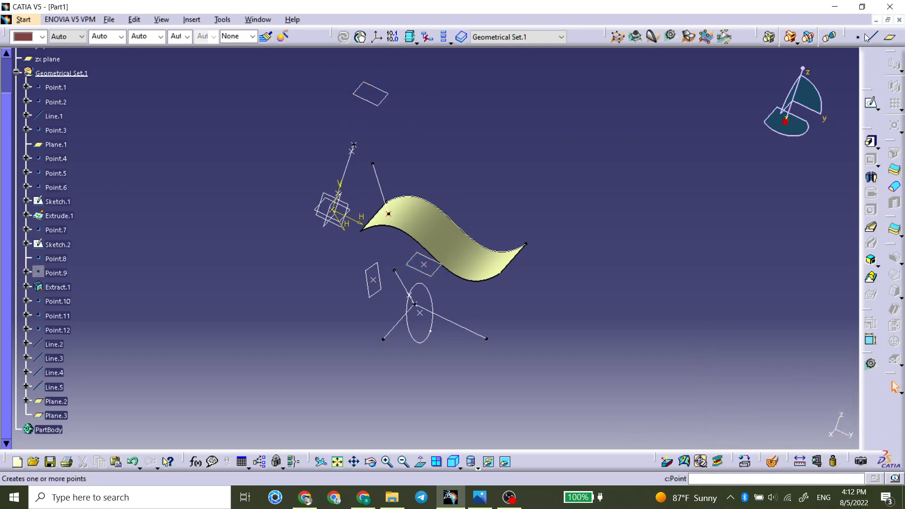
Create an Angle/Normal to plane plane with Line.1 as rotation axis and the yz plane as reference, entering a rotation angle.
click(889, 37)
click(788, 380)
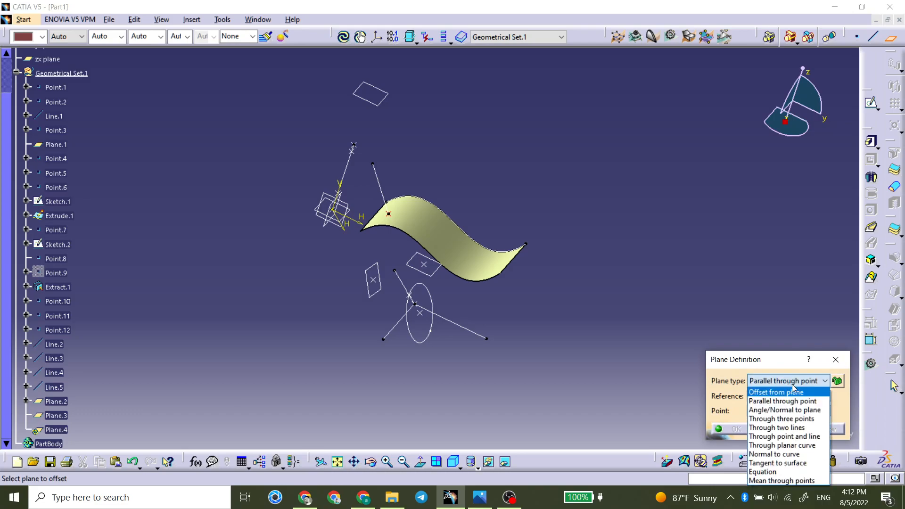
click(792, 410)
middle_drag(401, 264, 378, 301)
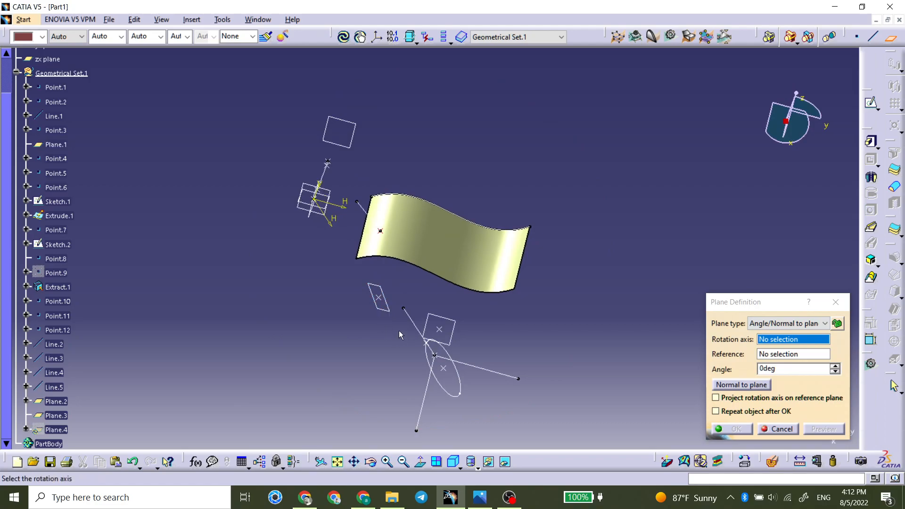
click(316, 193)
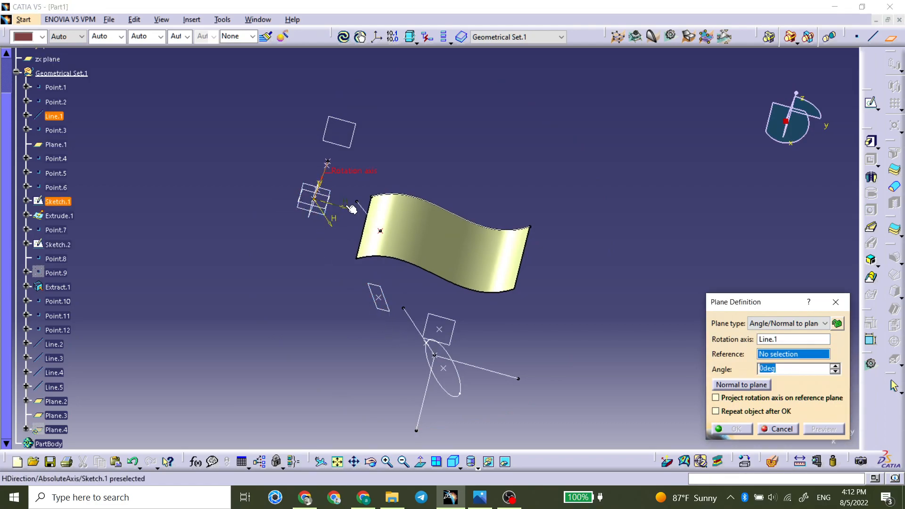
mouse_move(334, 194)
middle_down()
mouse_move(338, 166)
mouse_move(349, 176)
mouse_move(329, 186)
middle_up()
click(325, 191)
middle_drag(387, 179, 471, 264)
click(730, 369)
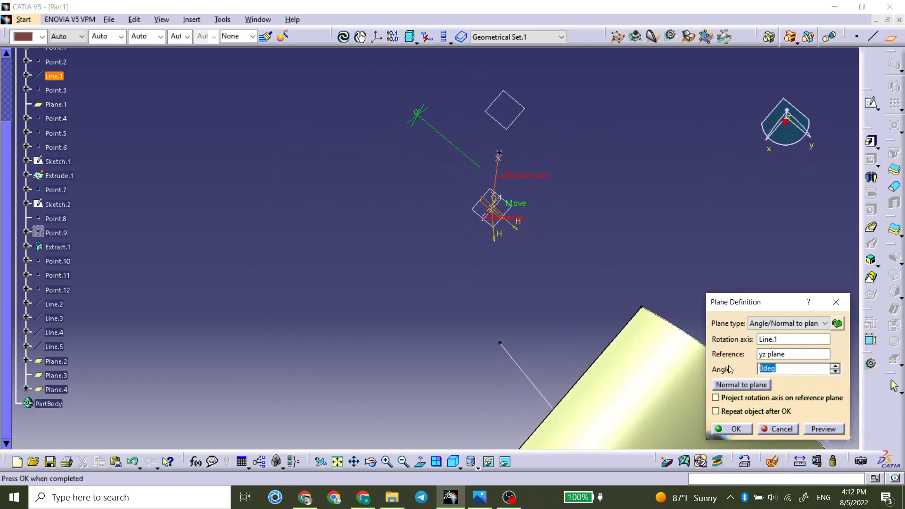
text(4)
key(Return)
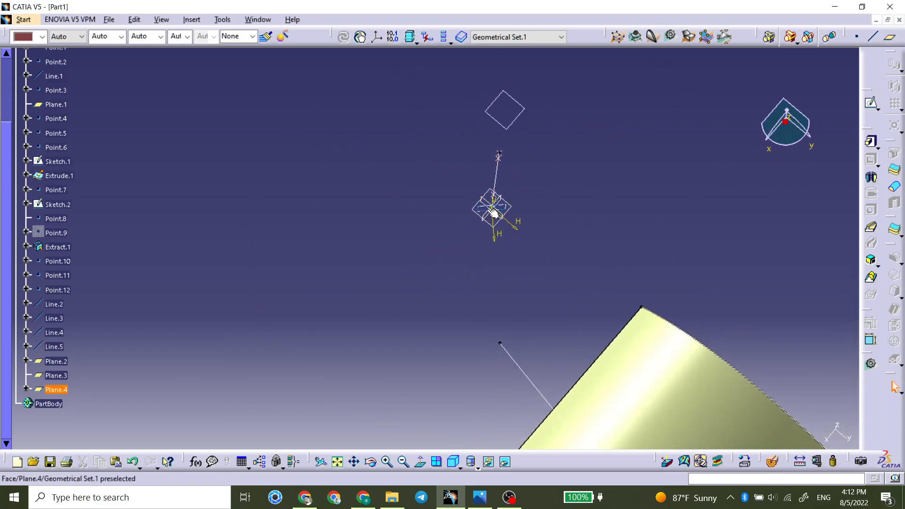
middle_drag(502, 278, 466, 254)
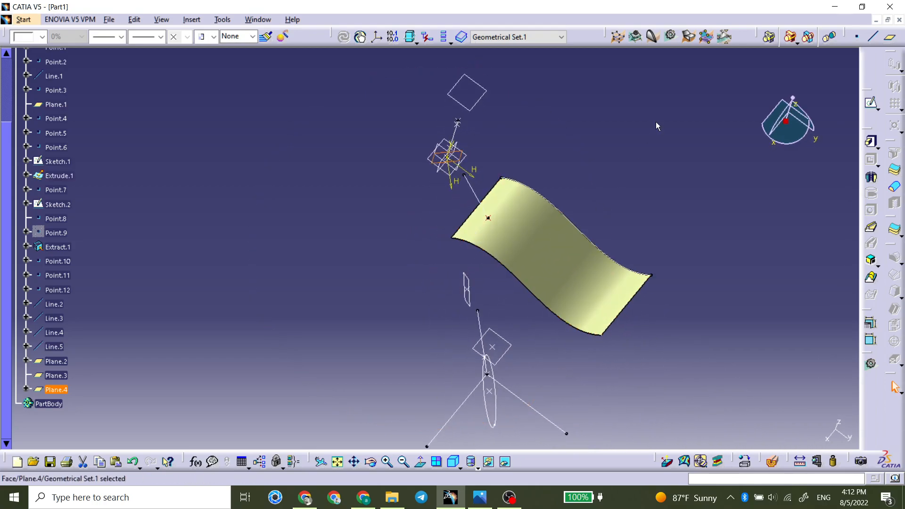
Create a Through two lines plane from Line.3 and Line.2, which meet at the circle.
click(890, 36)
click(823, 324)
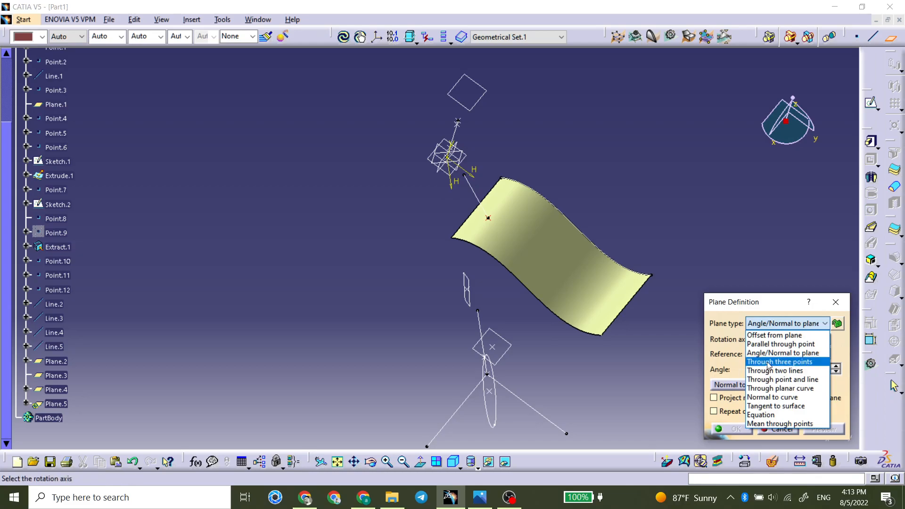
click(797, 370)
middle_drag(514, 409, 496, 292)
click(513, 293)
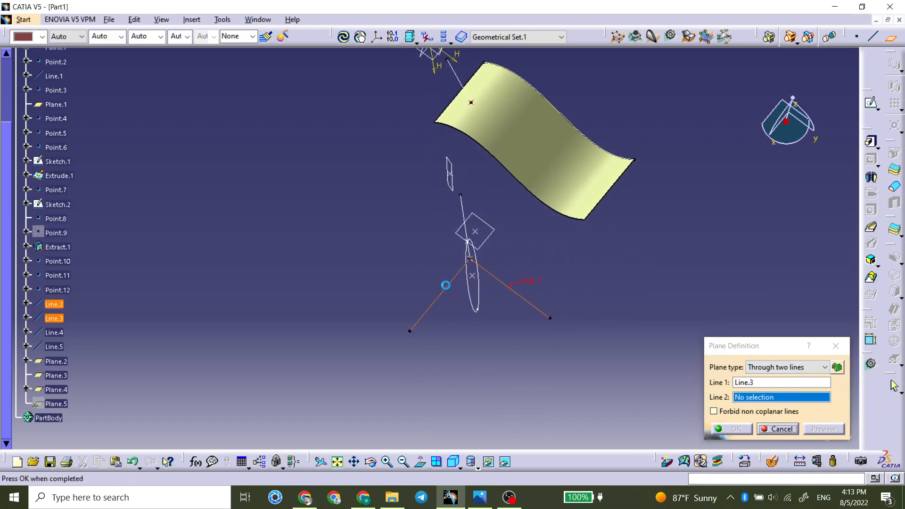
click(415, 326)
click(750, 430)
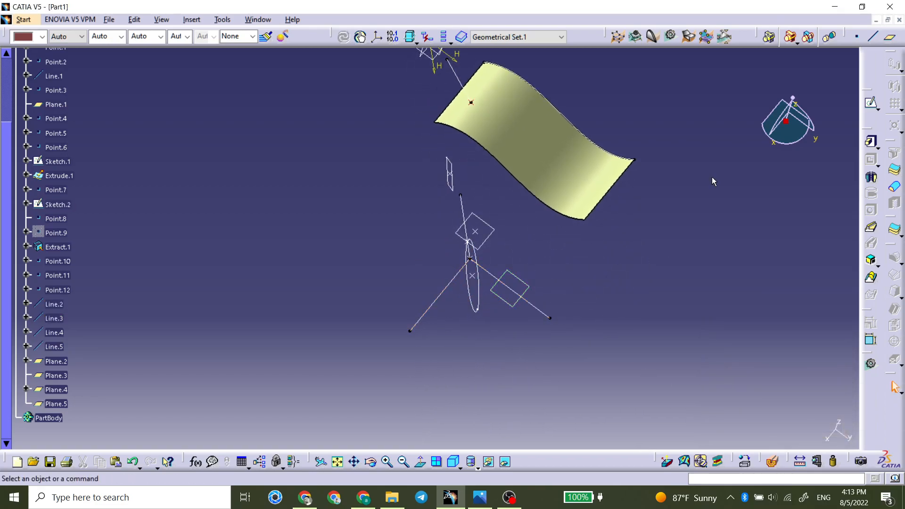
Try the Through point and line plane type with Line.2 and a nearby point, creating the plane as Normal to curve.
click(890, 37)
click(784, 367)
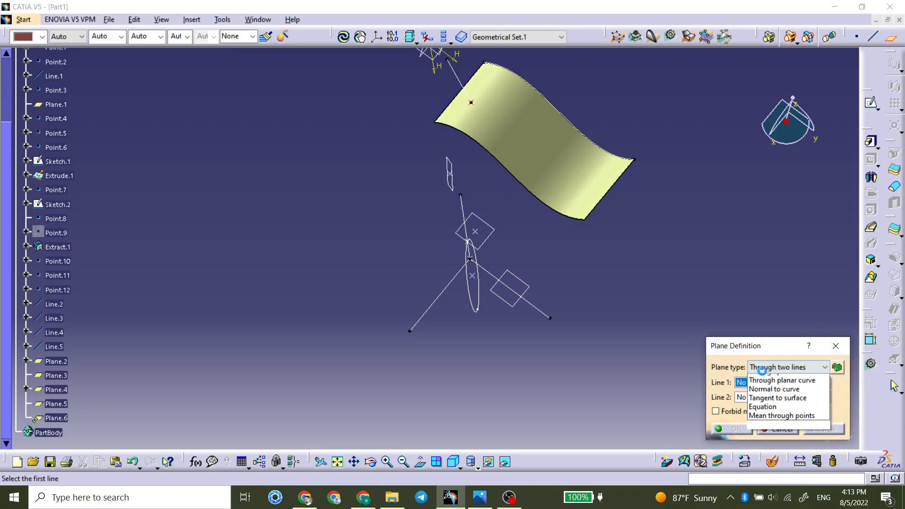
click(769, 424)
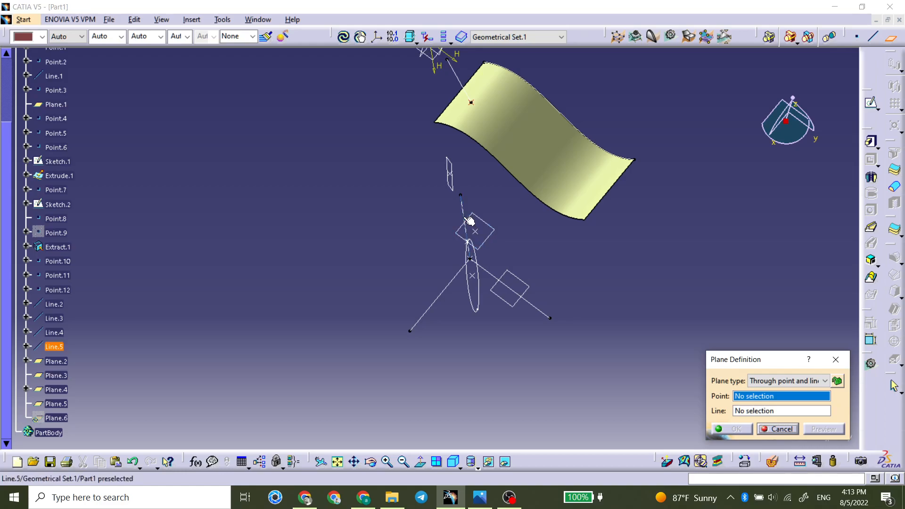
click(461, 283)
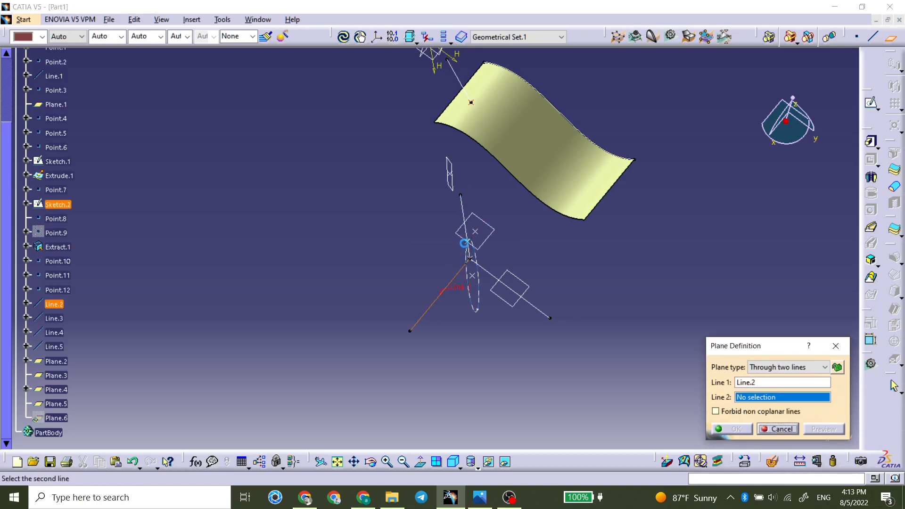
click(468, 242)
middle_drag(469, 242, 561, 179)
click(736, 429)
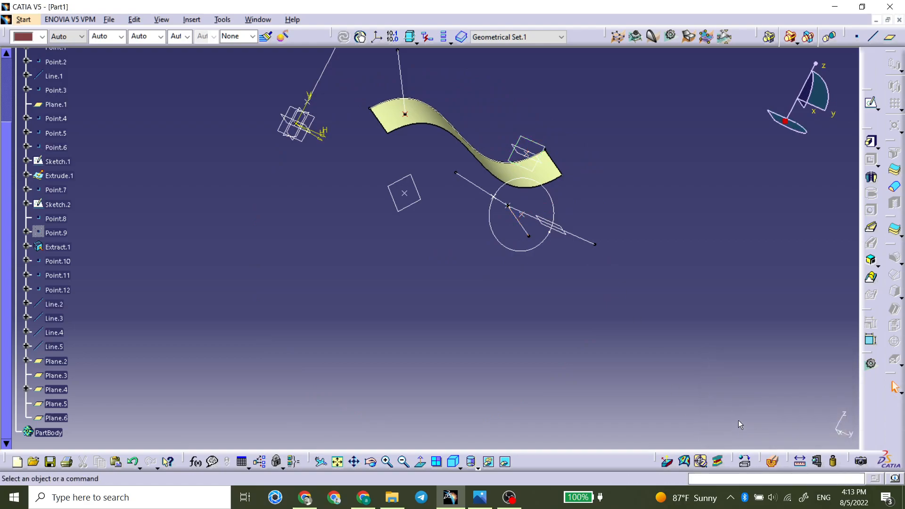
Create a Through planar curve plane from the wavy surface's lower edge and inspect its orientation.
click(889, 37)
click(772, 381)
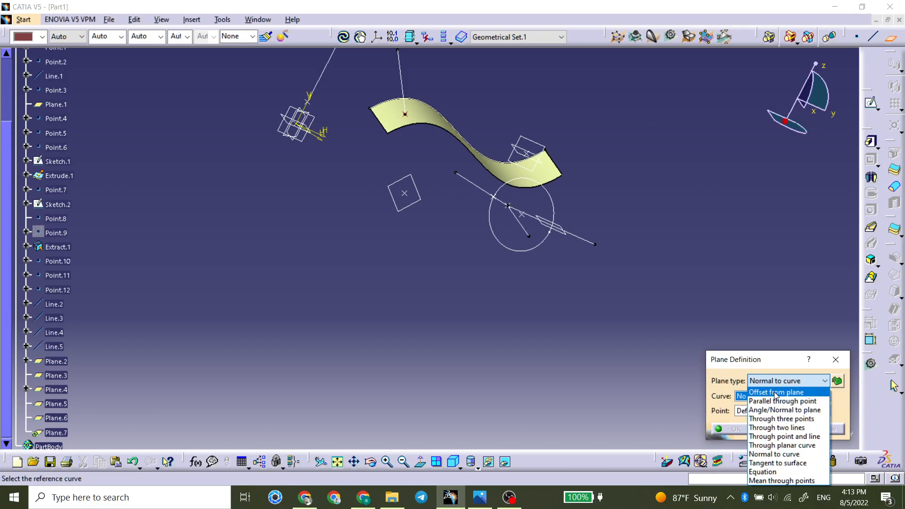
click(784, 446)
click(507, 169)
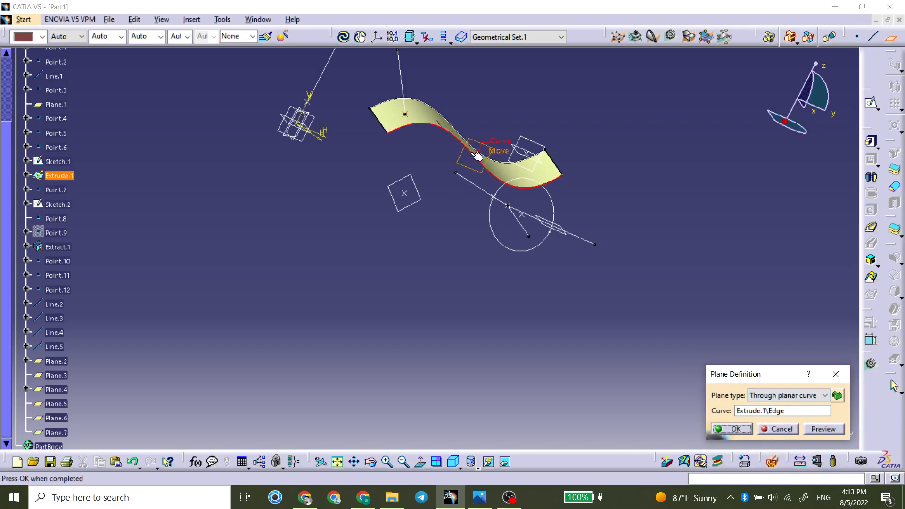
middle_drag(509, 167, 555, 286)
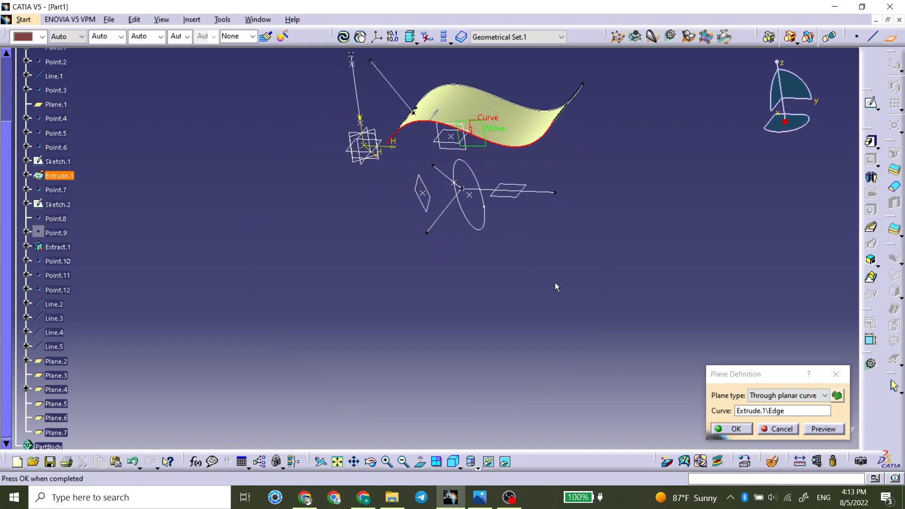
click(721, 427)
middle_drag(621, 232, 481, 164)
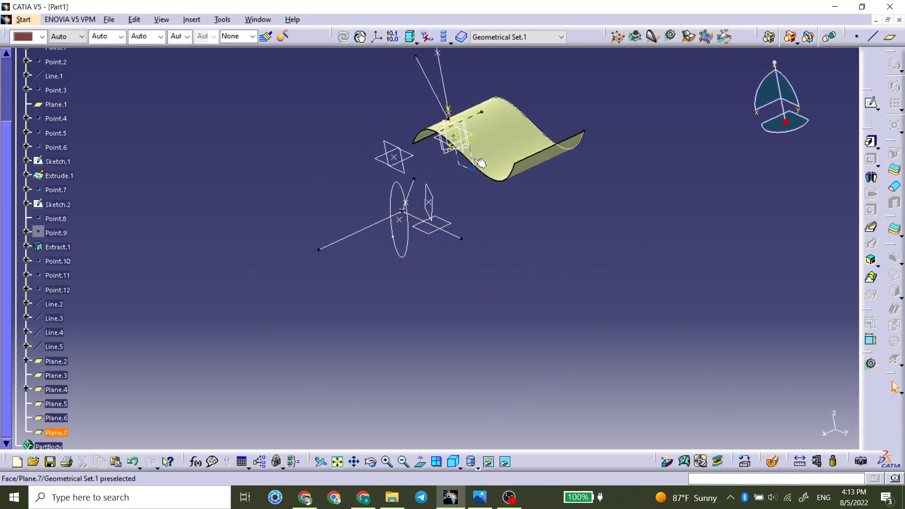
Create a Normal to curve plane on the wavy surface's lower edge, passing through the vertex at that edge's lower end.
click(481, 164)
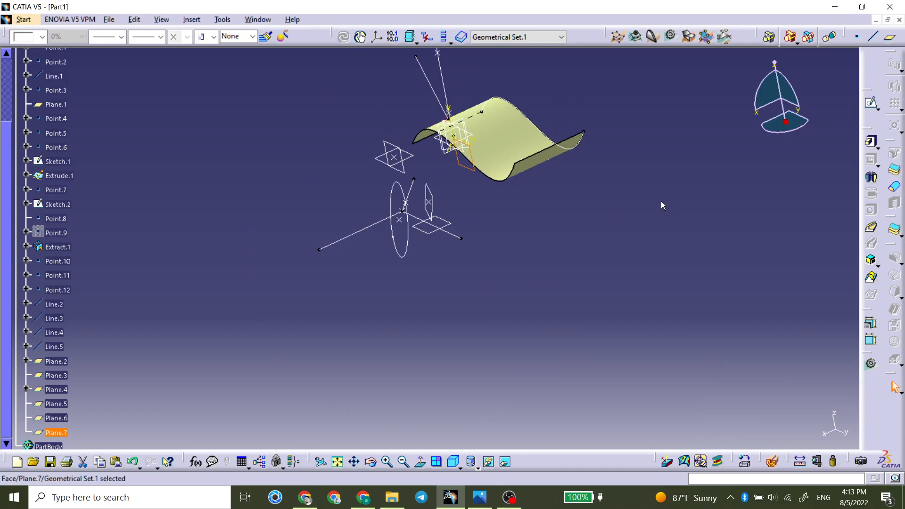
click(889, 36)
click(788, 390)
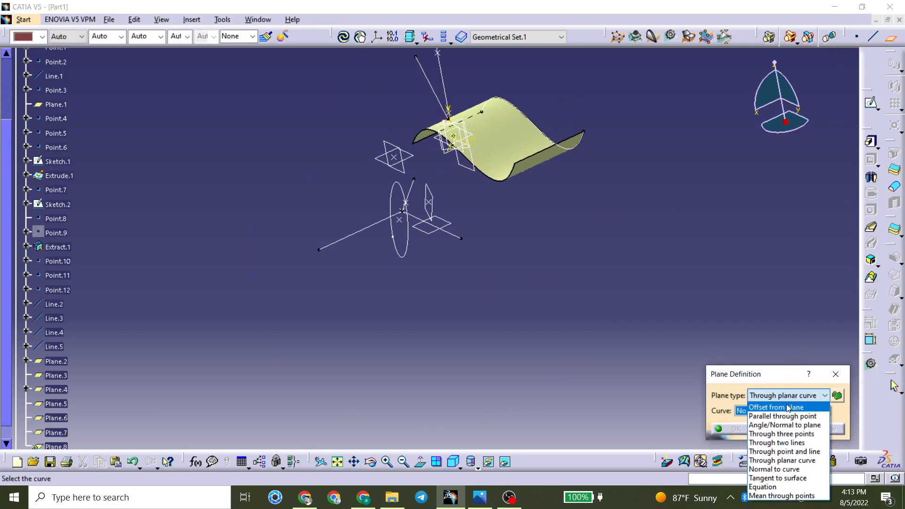
click(788, 469)
middle_drag(479, 319, 540, 327)
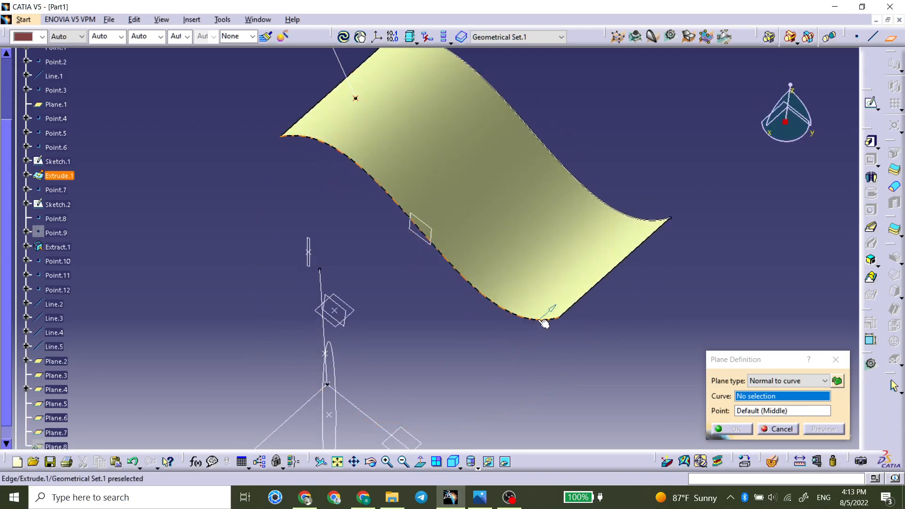
click(540, 324)
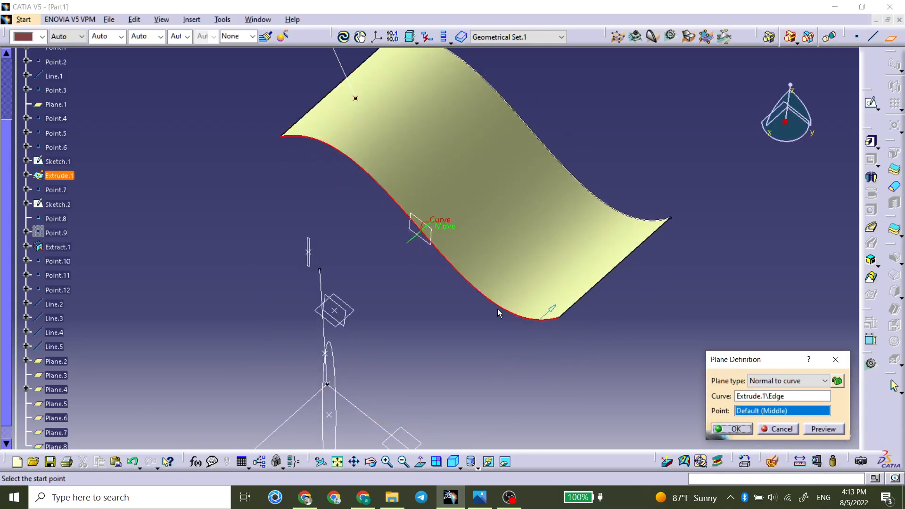
click(556, 319)
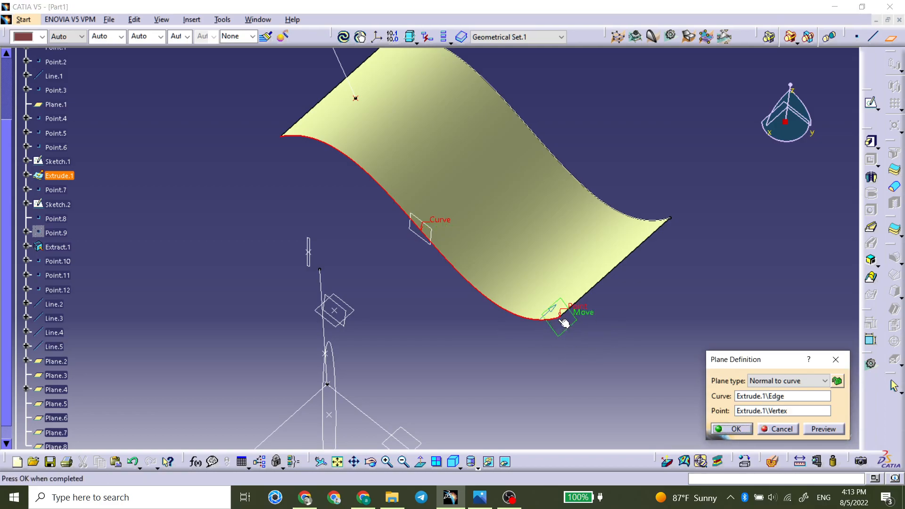
click(752, 430)
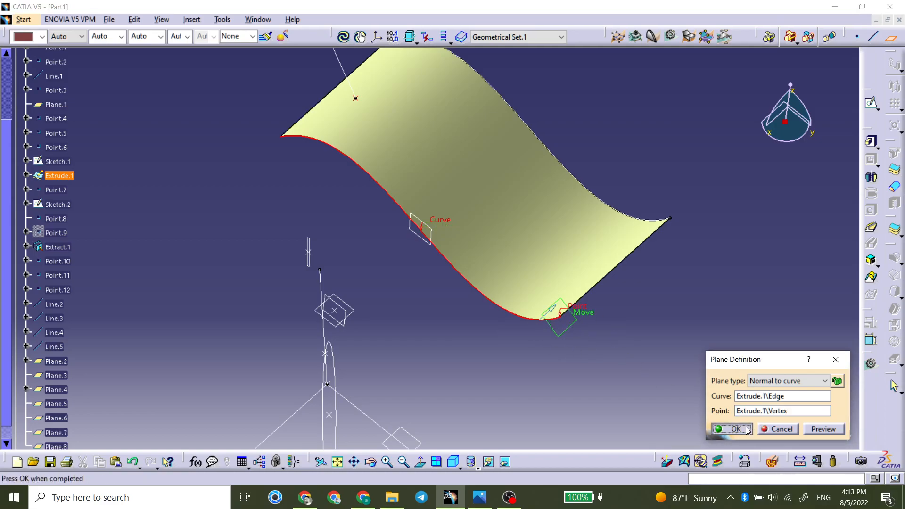
Create a Tangent to surface plane on the wavy surface Extrude.1 at Point.7.
click(888, 37)
click(791, 381)
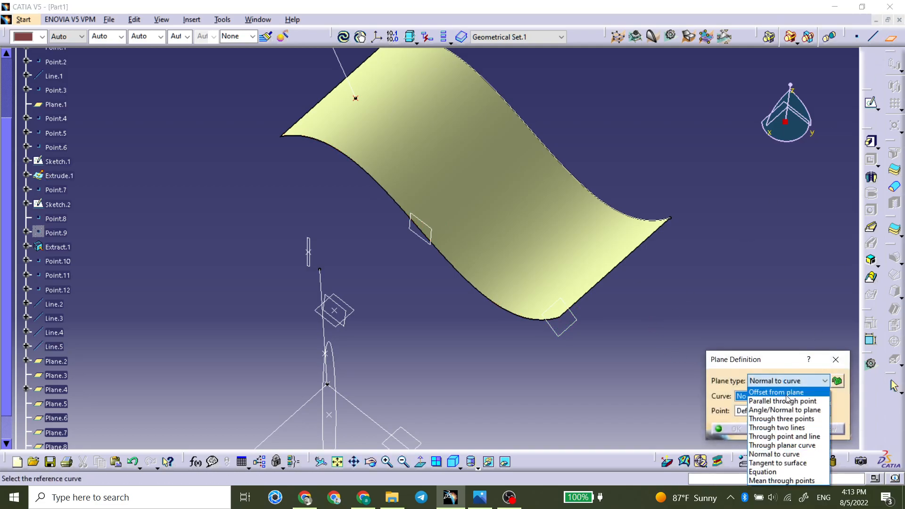
click(791, 463)
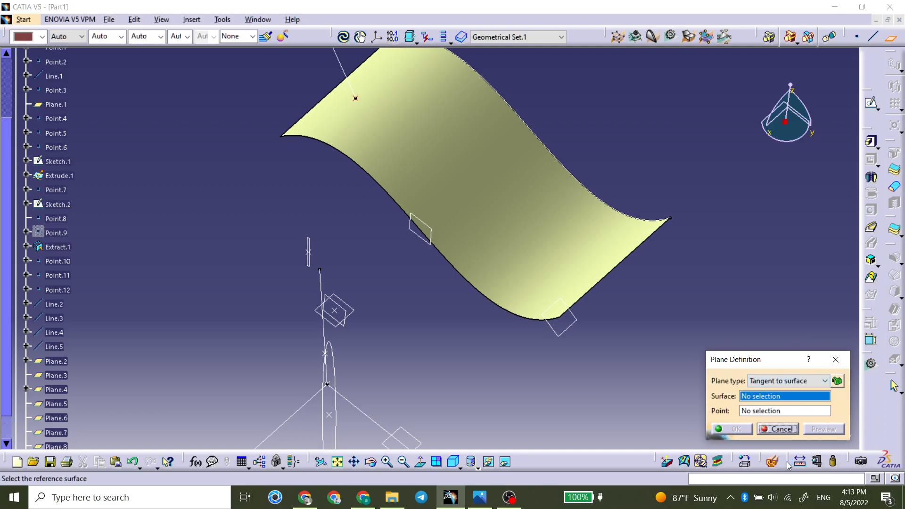
click(391, 137)
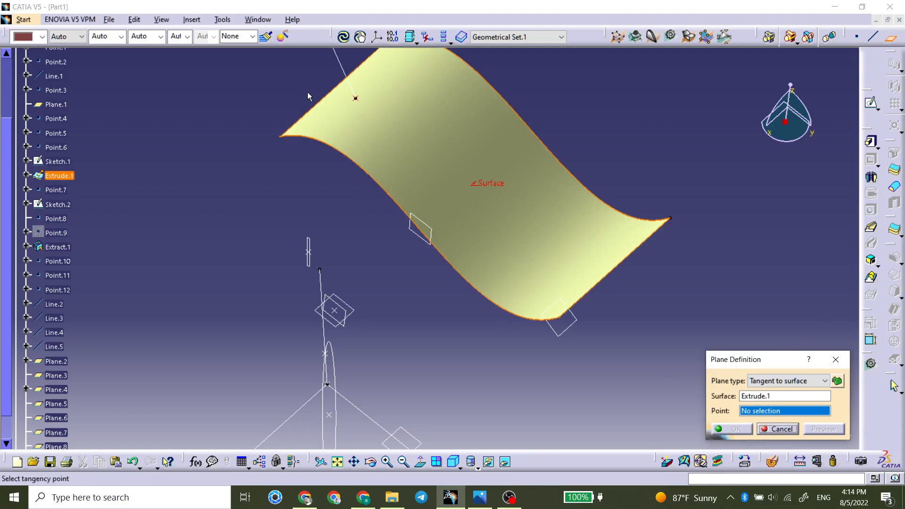
click(355, 98)
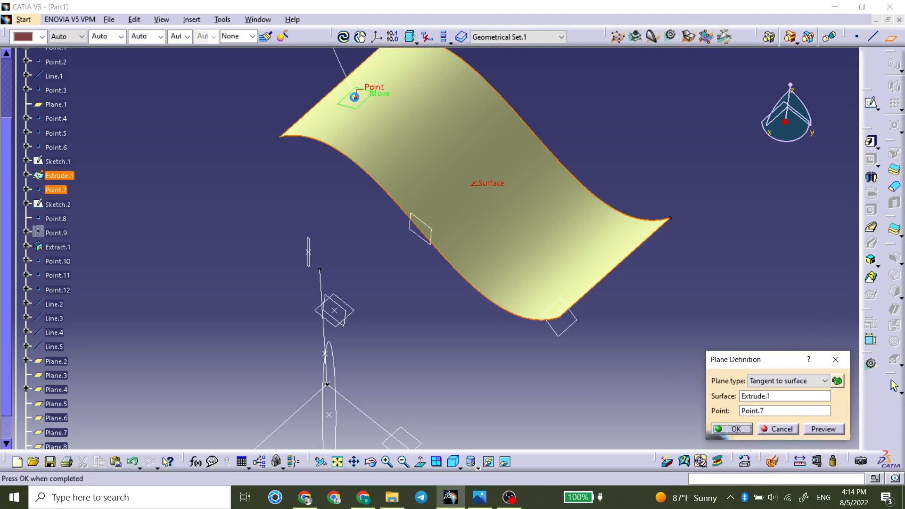
click(734, 429)
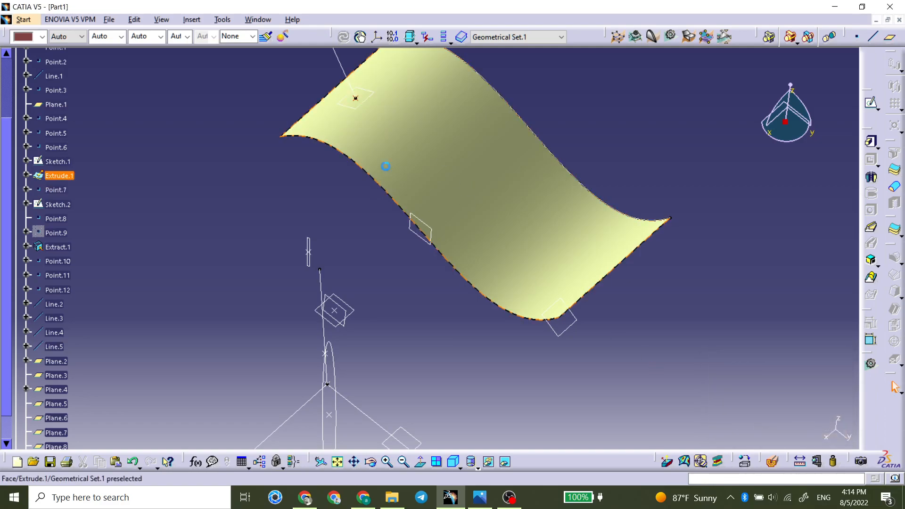
View the point-list settings of the Mean through points plane type and close the definition without creating a plane.
click(891, 40)
click(784, 381)
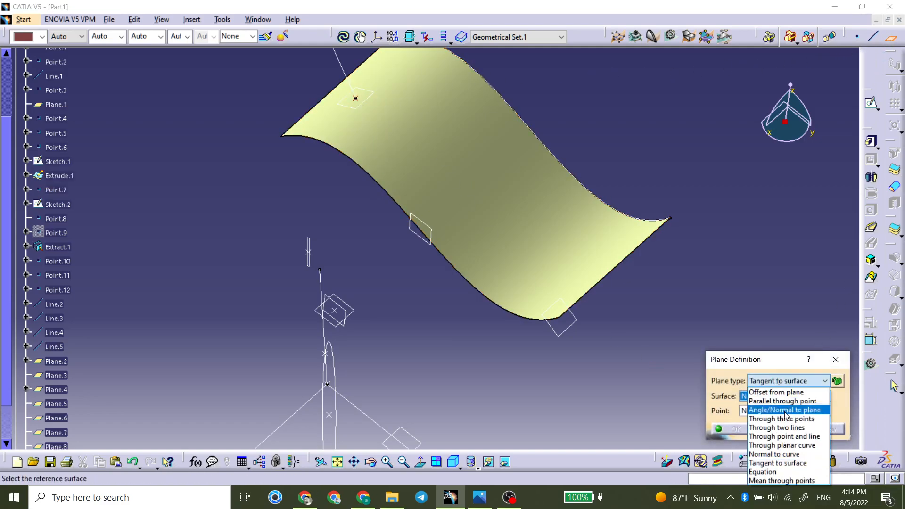
click(788, 481)
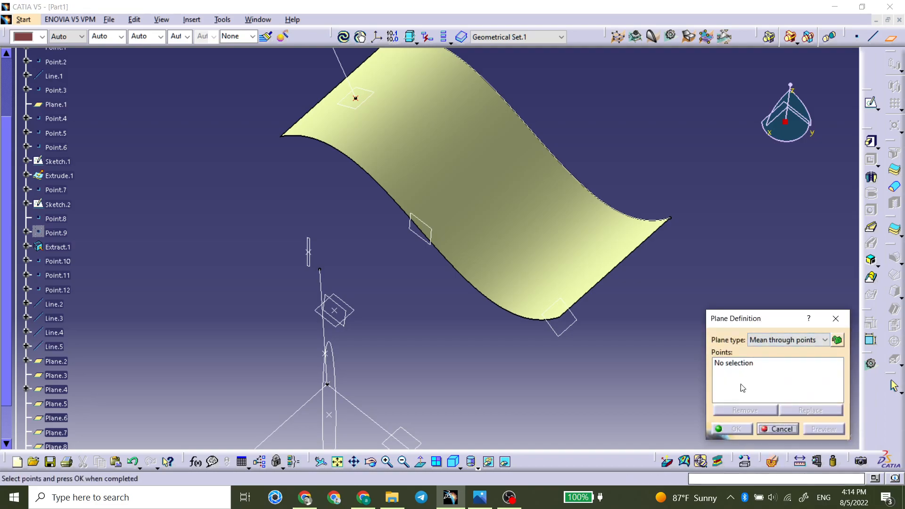
click(830, 318)
middle_drag(767, 234, 423, 167)
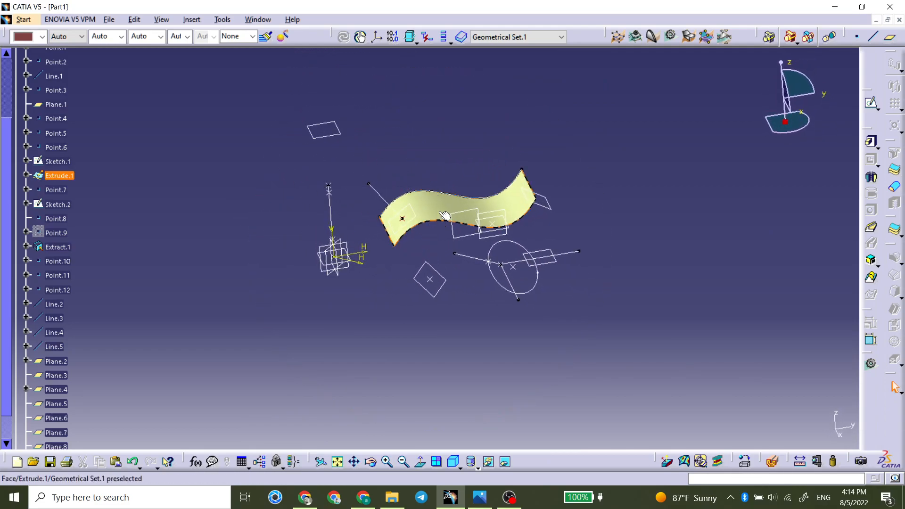